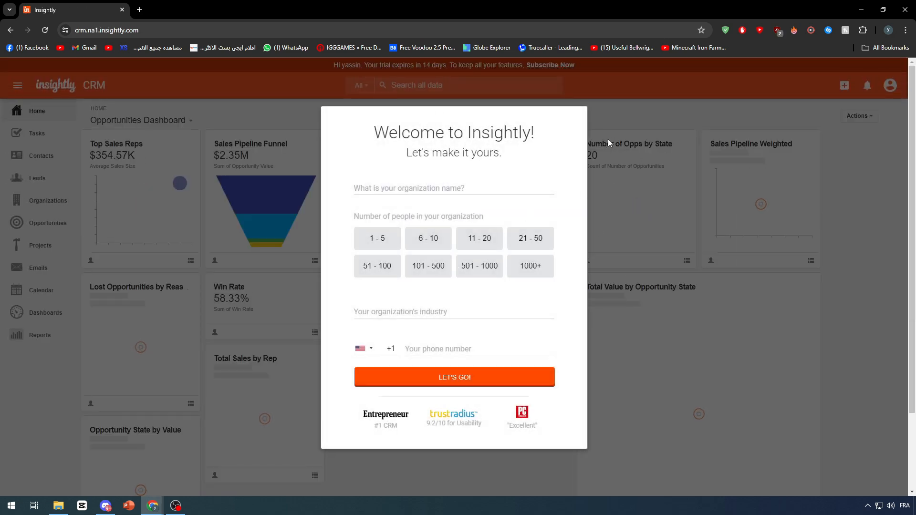
# - Remove the welcome dialog and its dark backdrop from the dashboard page with the browser's element inspector, and close the developer tools
pyautogui.press('F12')
pyautogui.click(682, 66)
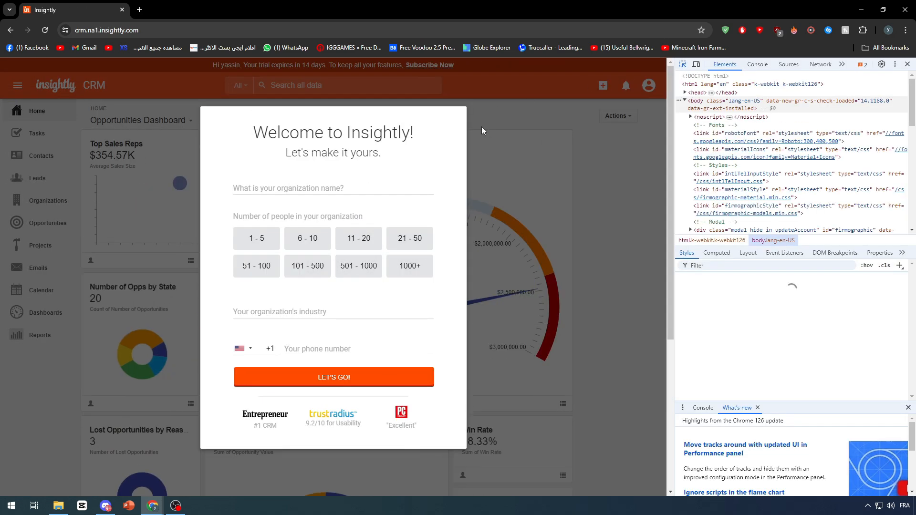
pyautogui.click(525, 102)
pyautogui.press('Delete')
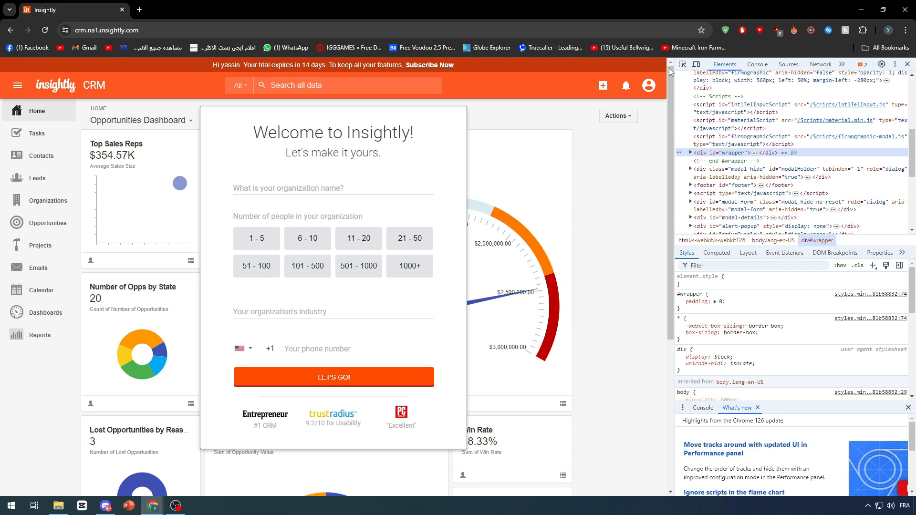
pyautogui.click(683, 64)
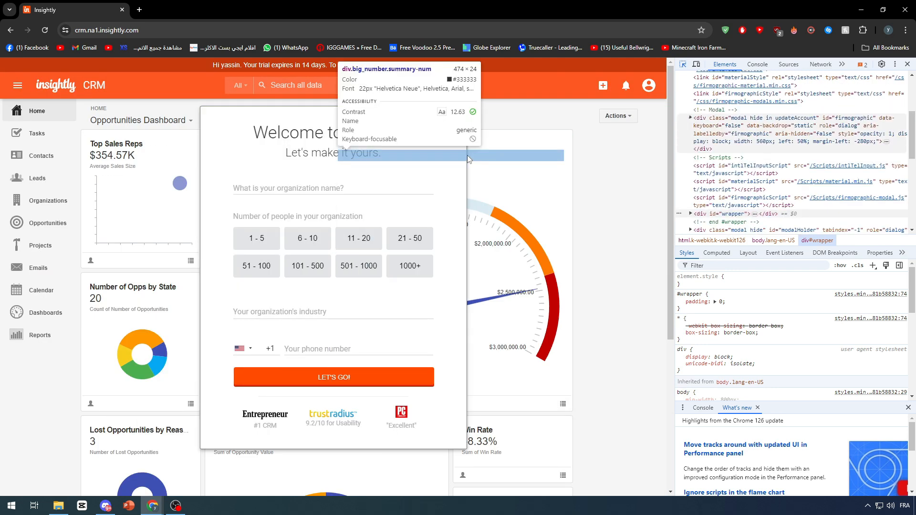
pyautogui.click(465, 187)
pyautogui.press('Delete')
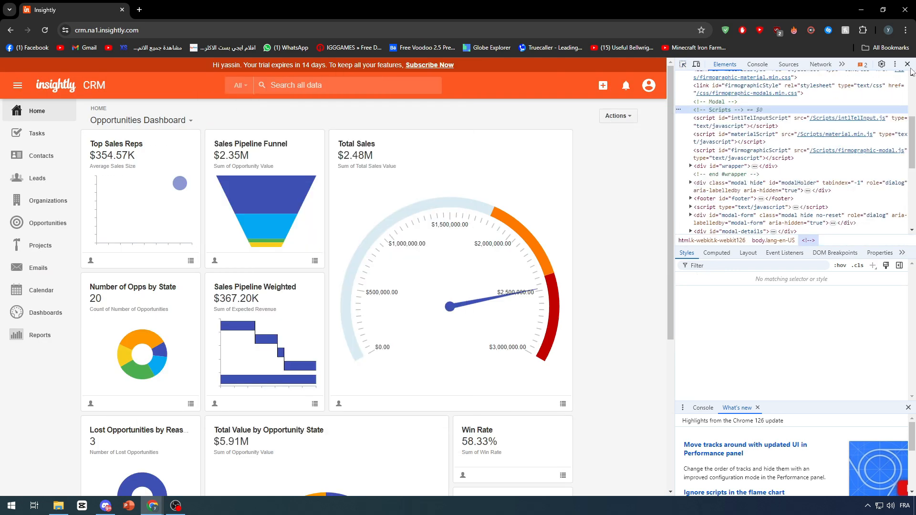
pyautogui.press('F12')
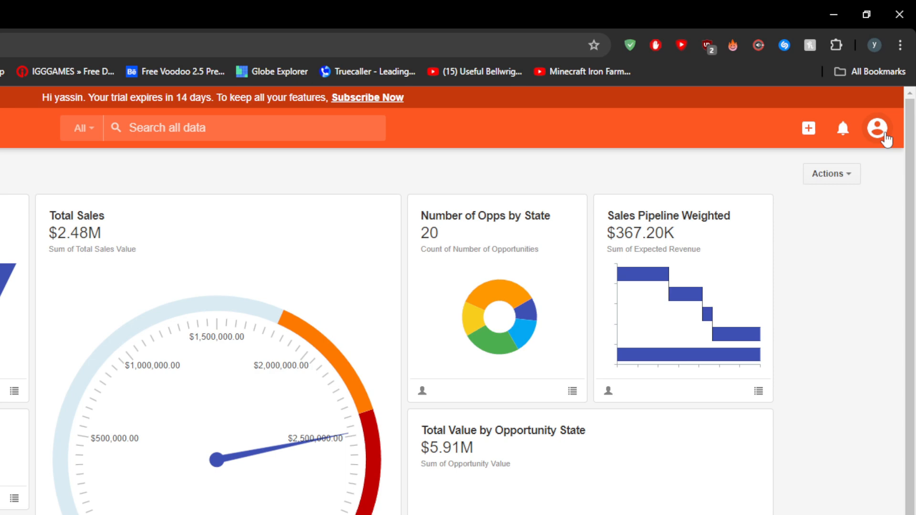
# - Open the Integration List in the System Settings and look through the integrations offered there
pyautogui.click(892, 88)
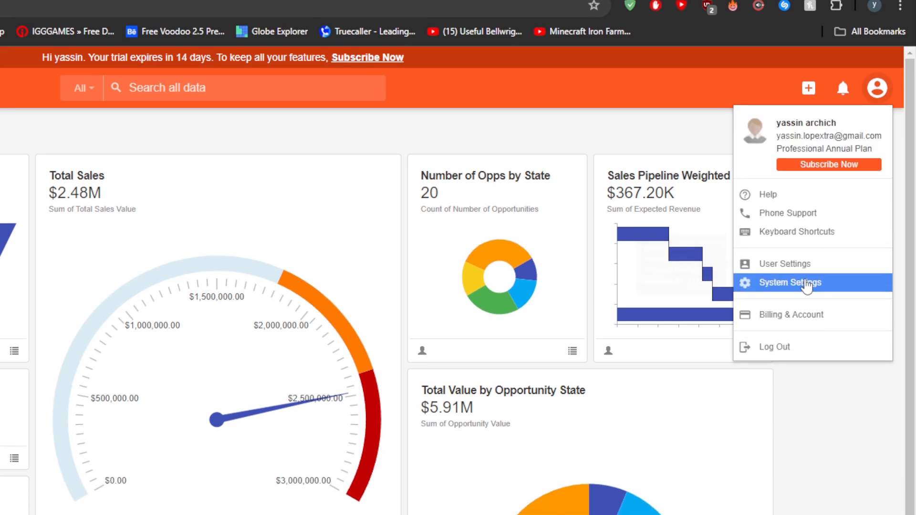
pyautogui.click(806, 324)
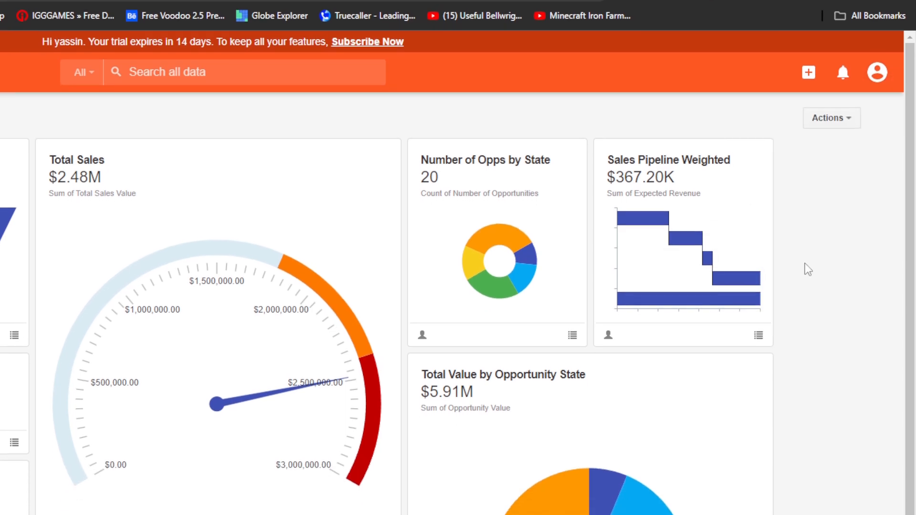
pyautogui.scroll(-3, 107, 194)
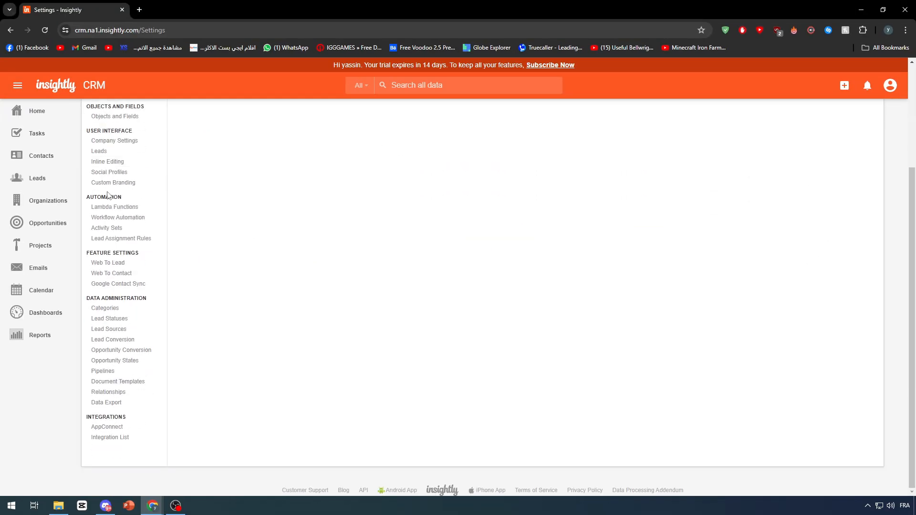
pyautogui.click(125, 438)
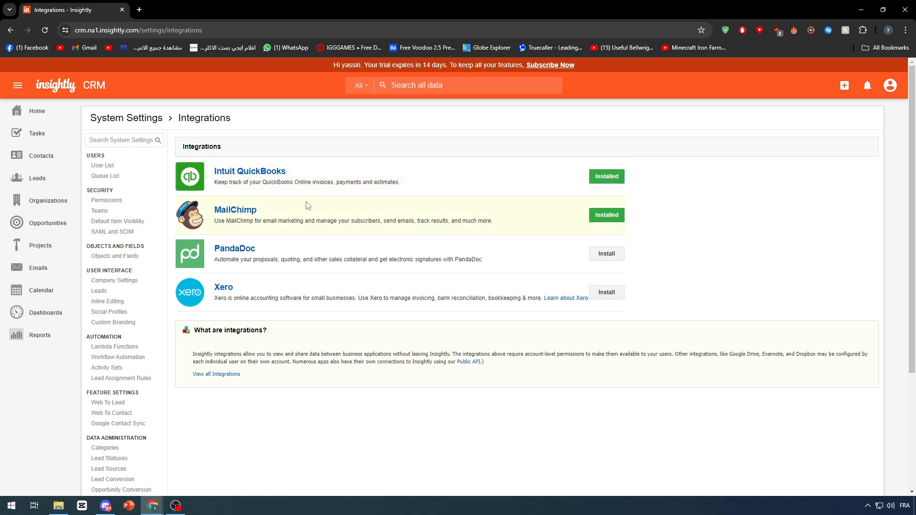
pyautogui.scroll(-1, 296, 231)
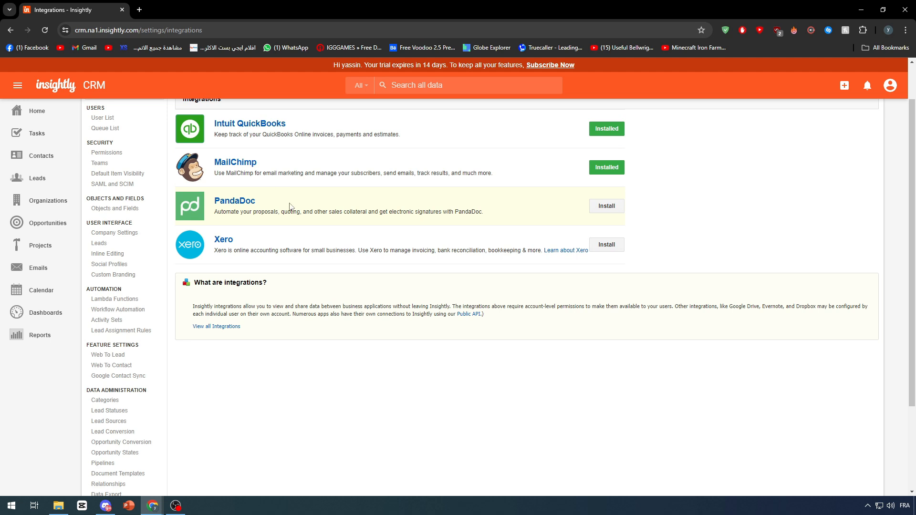
pyautogui.scroll(1, 295, 200)
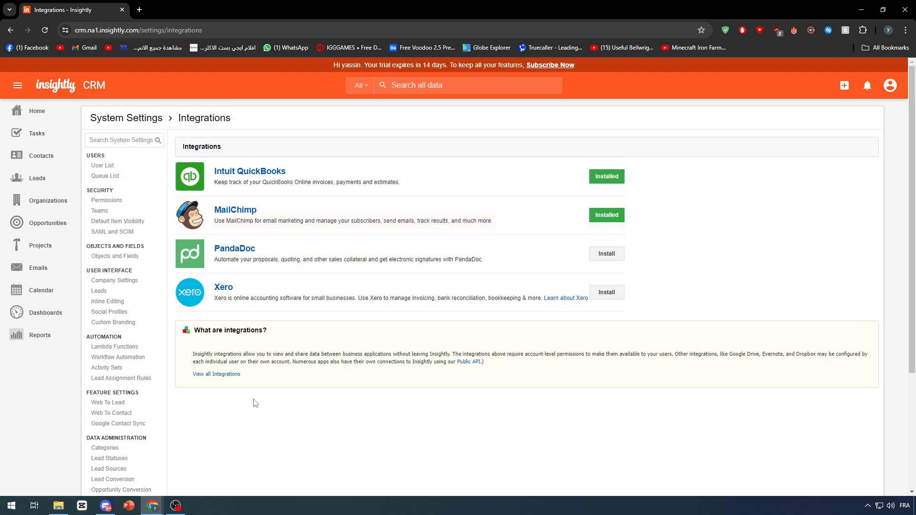
# - View all integrations in the online directory and search it for "google"
pyautogui.click(222, 374)
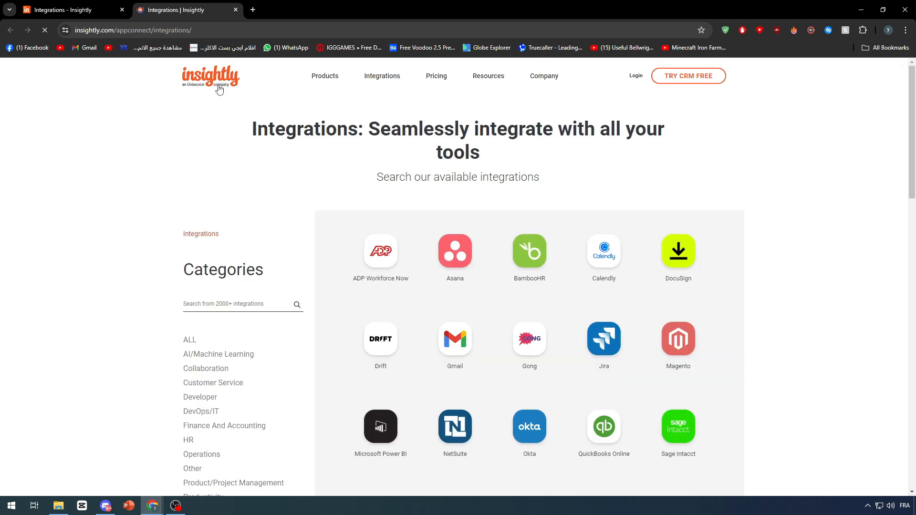
pyautogui.click(223, 302)
pyautogui.write('go')
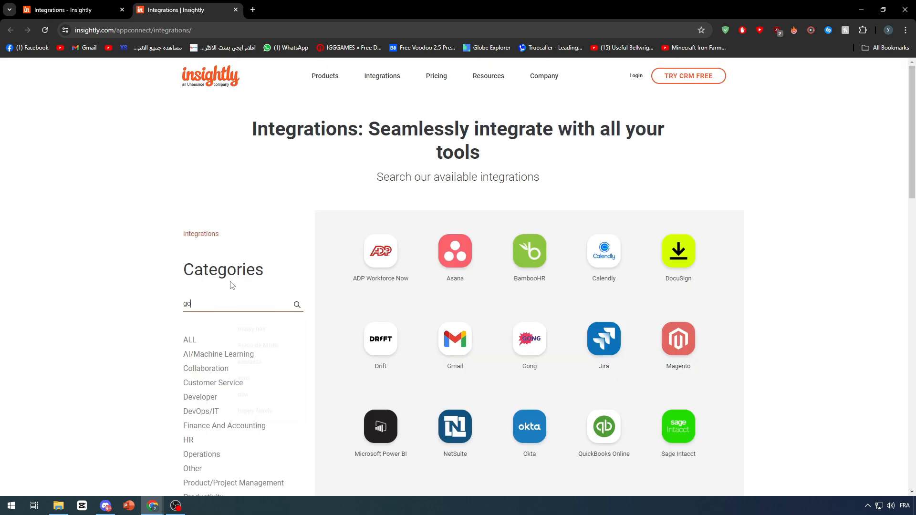
pyautogui.write('ogle')
pyautogui.press('Return')
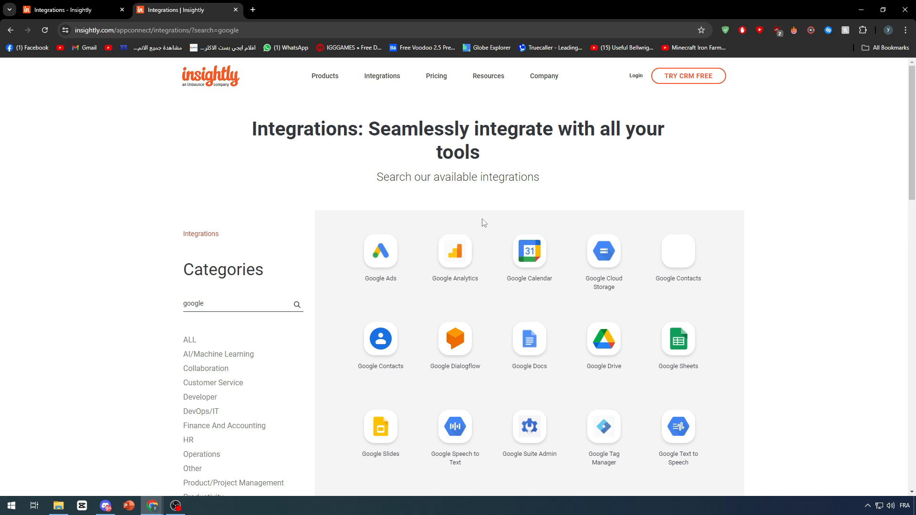
# - Examine which Google apps the integrations directory offers, including Google Calendar
pyautogui.scroll(-3, 482, 222)
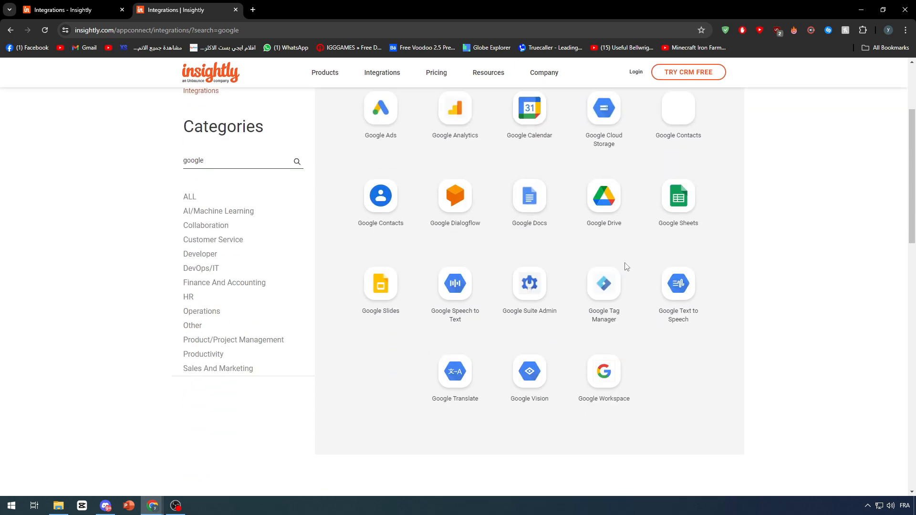
pyautogui.scroll(2, 620, 263)
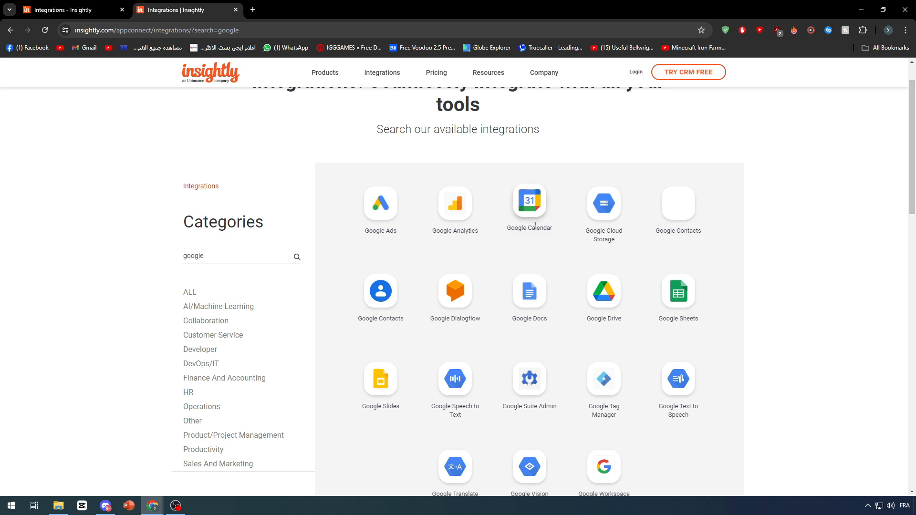
pyautogui.scroll(1, 525, 158)
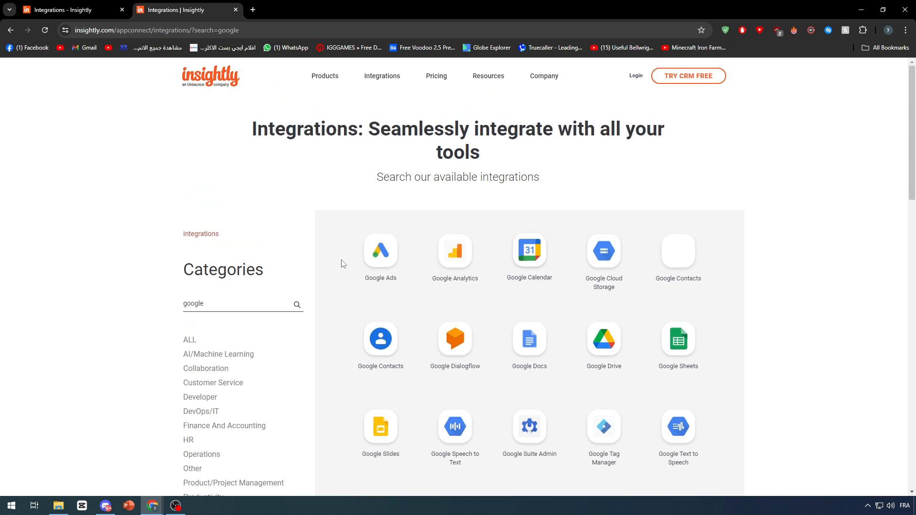
pyautogui.click(254, 301)
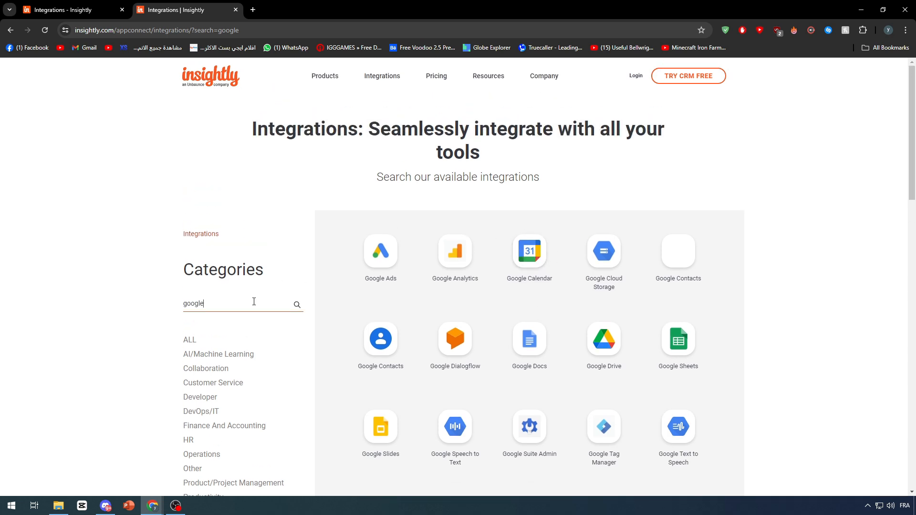
pyautogui.rightClick(524, 241)
pyautogui.press('Escape')
pyautogui.scroll(-1, 527, 229)
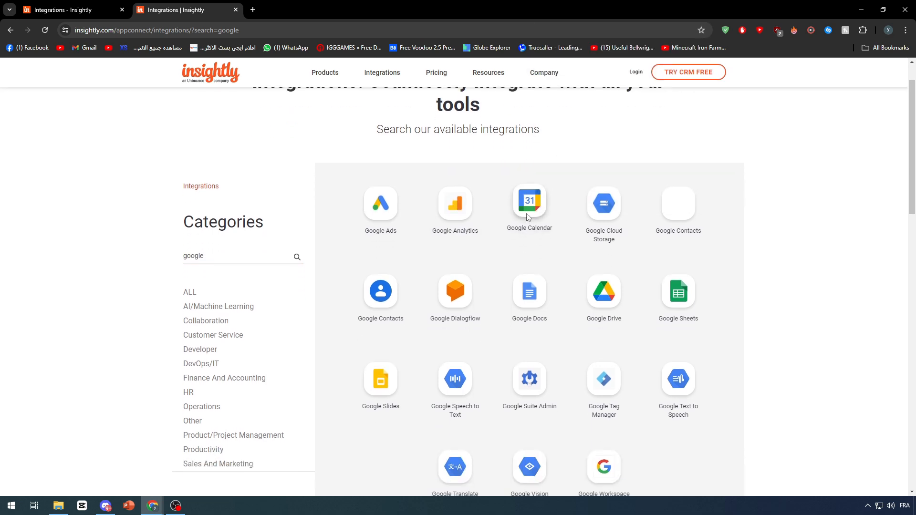
pyautogui.scroll(1, 545, 192)
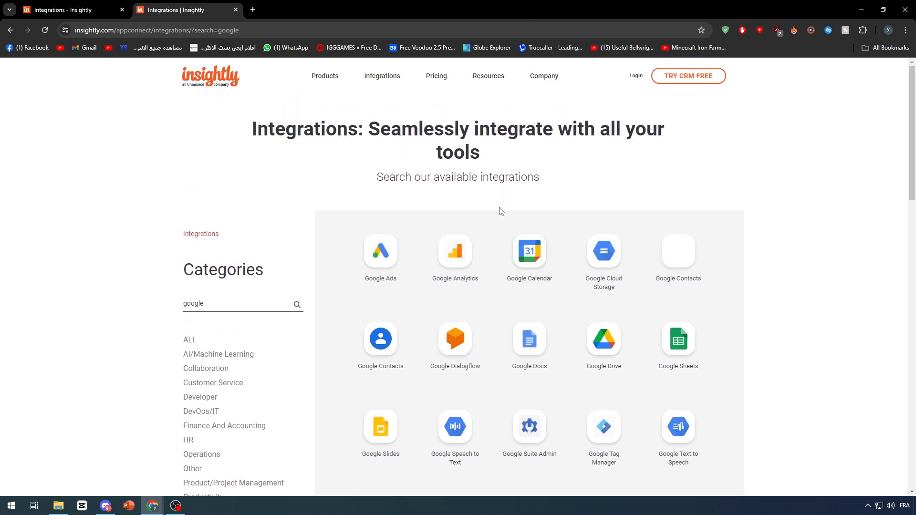
pyautogui.scroll(-6, 527, 243)
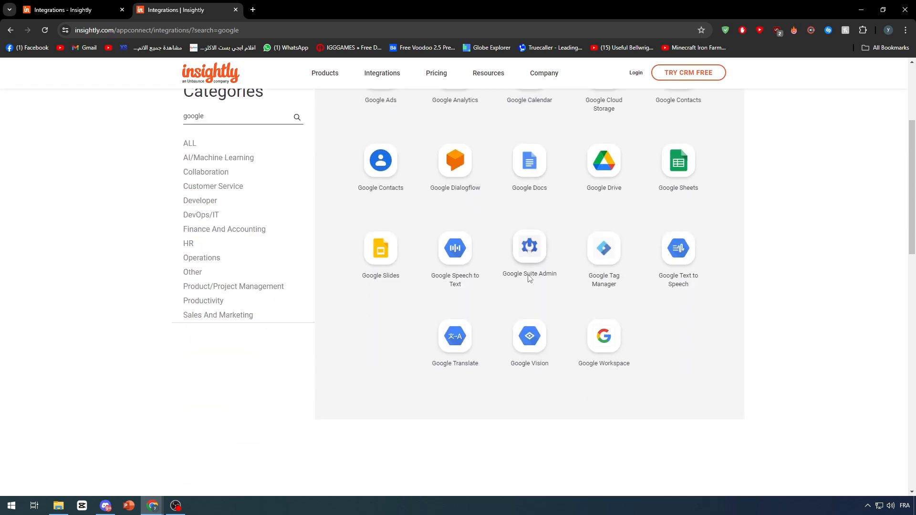
pyautogui.scroll(6, 644, 245)
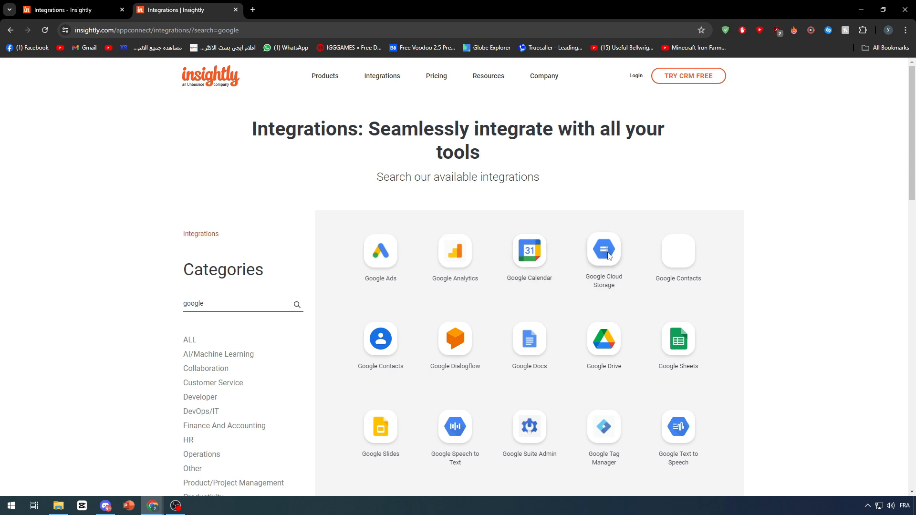
# - Request an integration automation demo with eCommerce as the business type, view the contact form and return to the business type question
pyautogui.scroll(-10, 660, 265)
pyautogui.scroll(-3, 491, 261)
pyautogui.scroll(1, 548, 433)
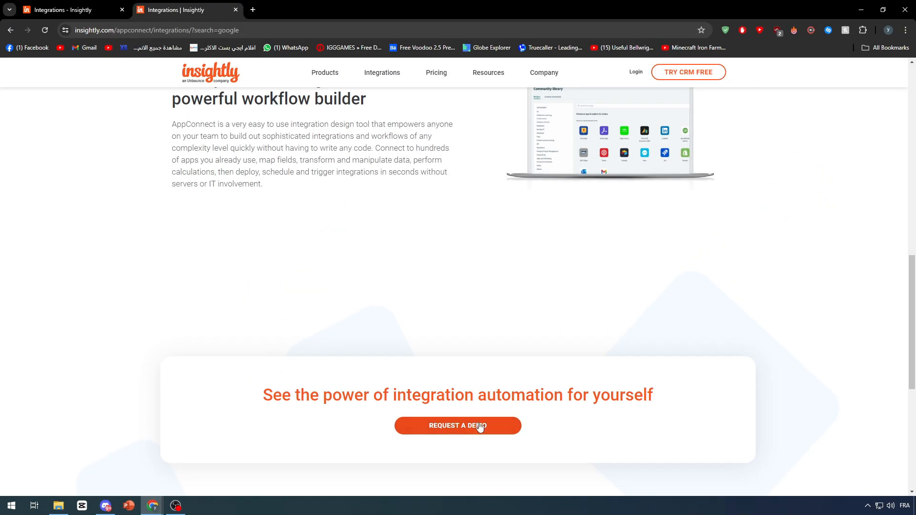
pyautogui.click(452, 429)
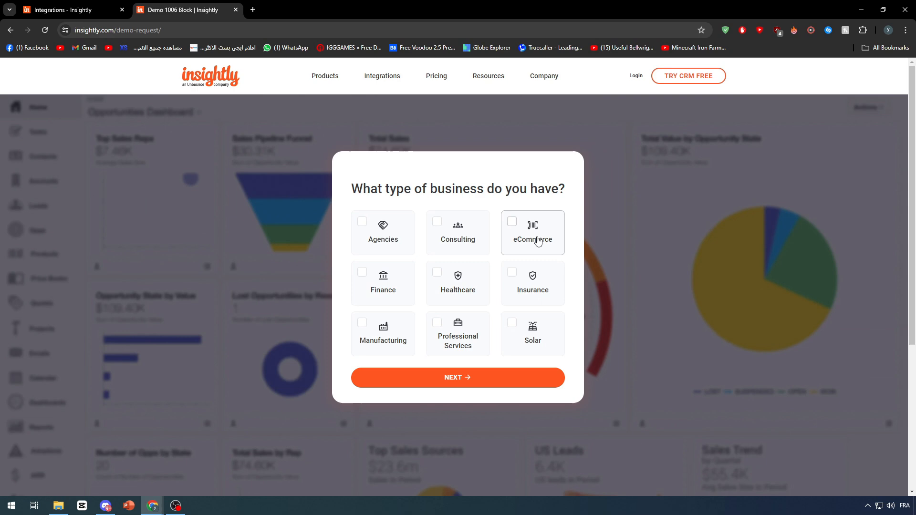
pyautogui.click(516, 299)
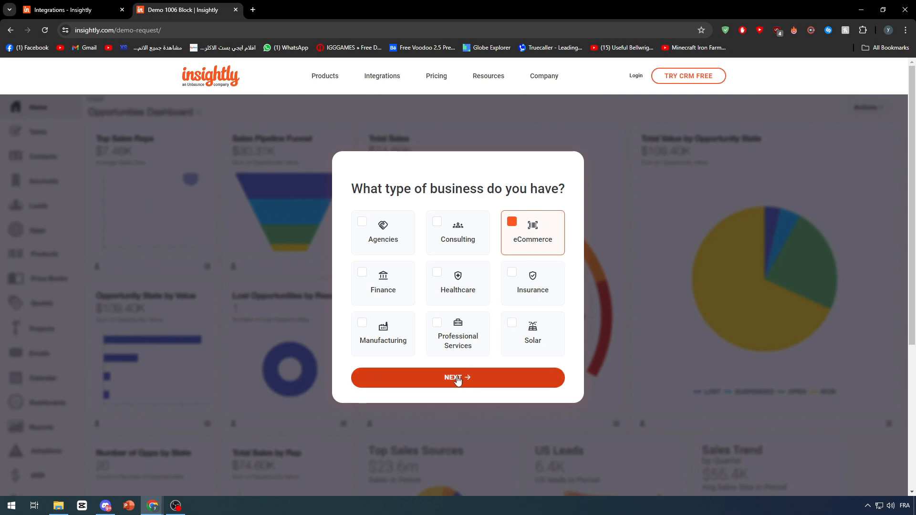
pyautogui.click(403, 509)
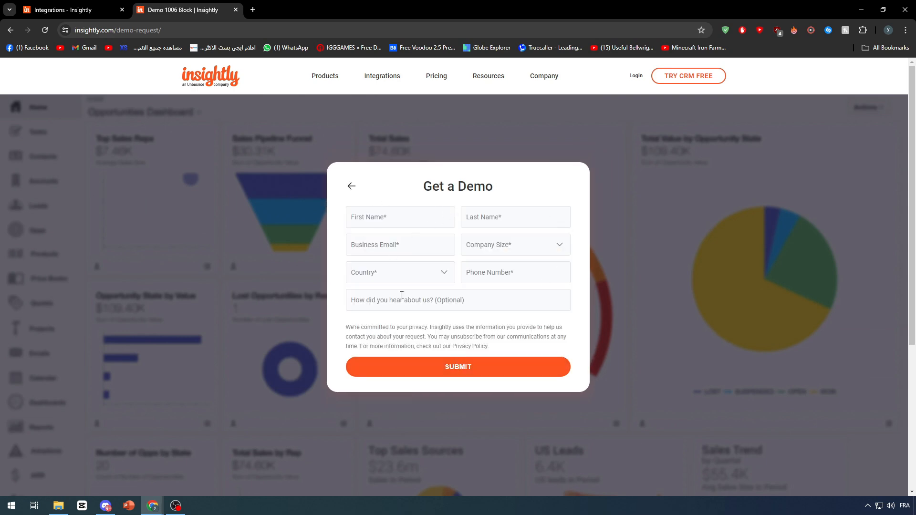
pyautogui.click(354, 187)
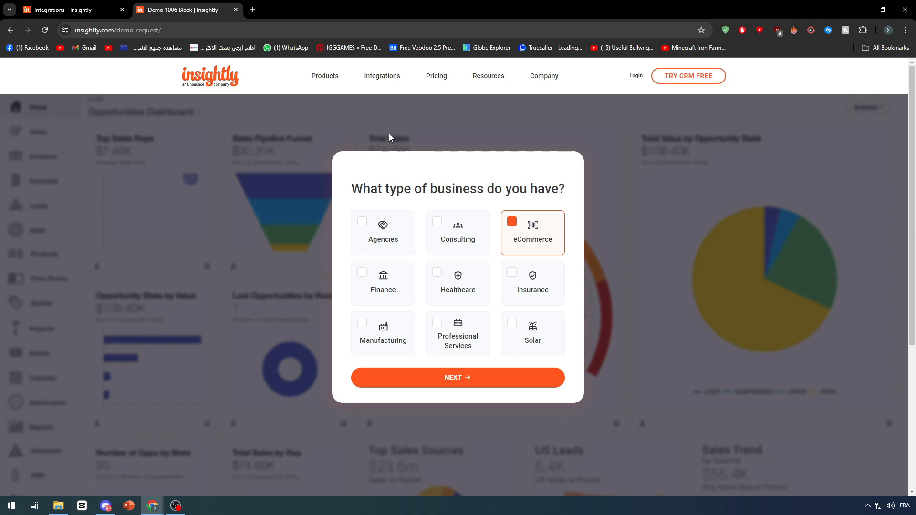
# - Open Zapier in a new browser tab and sign in with the existing Google account
pyautogui.click(253, 10)
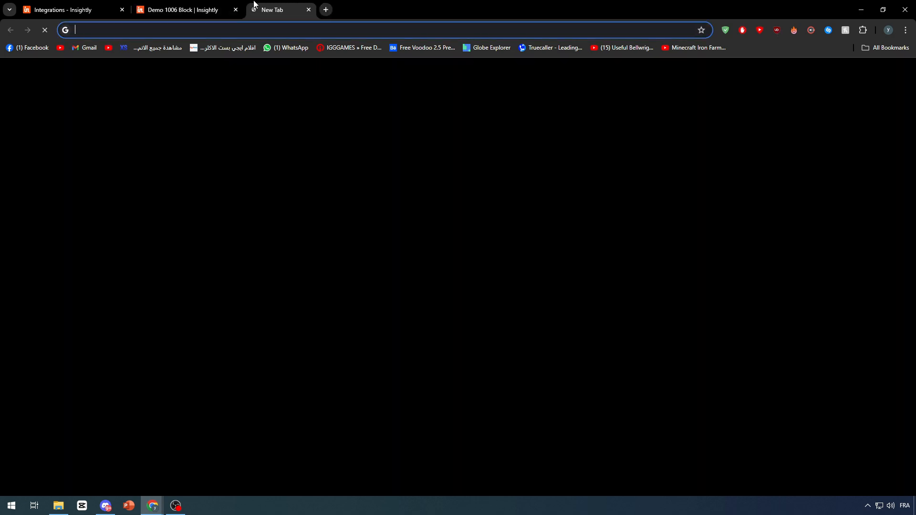
pyautogui.write('zap')
pyautogui.press('Return')
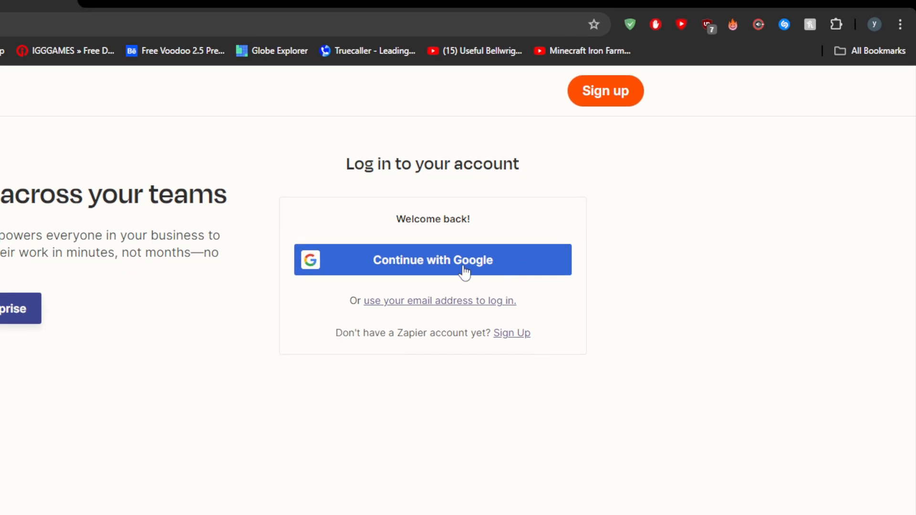
pyautogui.click(612, 189)
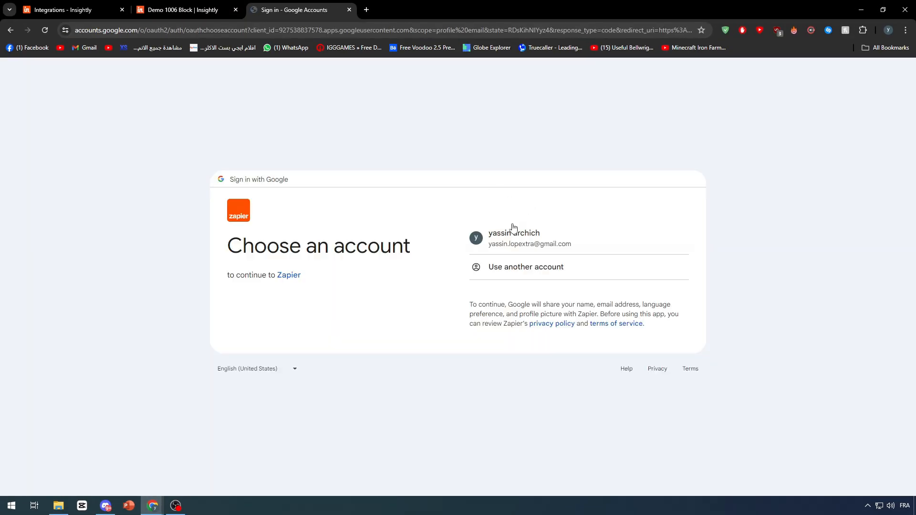
pyautogui.click(508, 233)
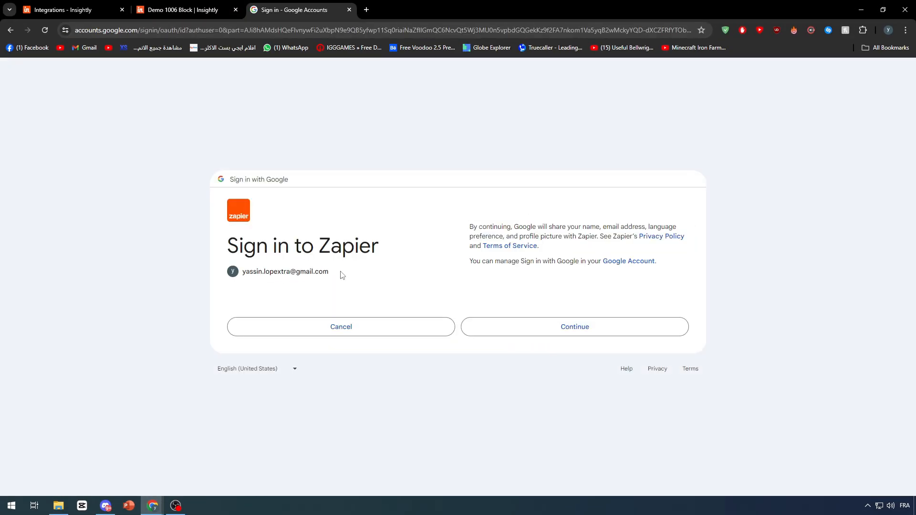
pyautogui.click(554, 323)
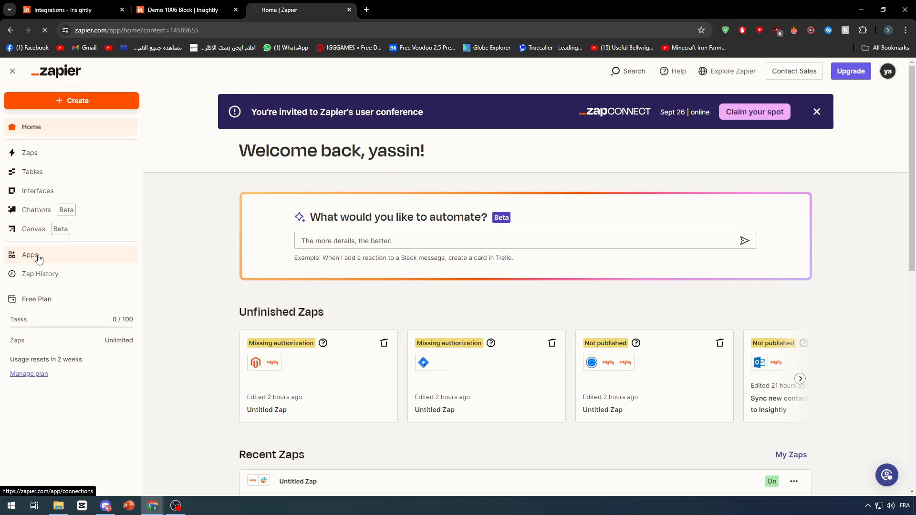
# - Open the Apps page in Zapier, glance back at the Insightly integrations list, and return to Zapier
pyautogui.click(59, 261)
pyautogui.click(183, 9)
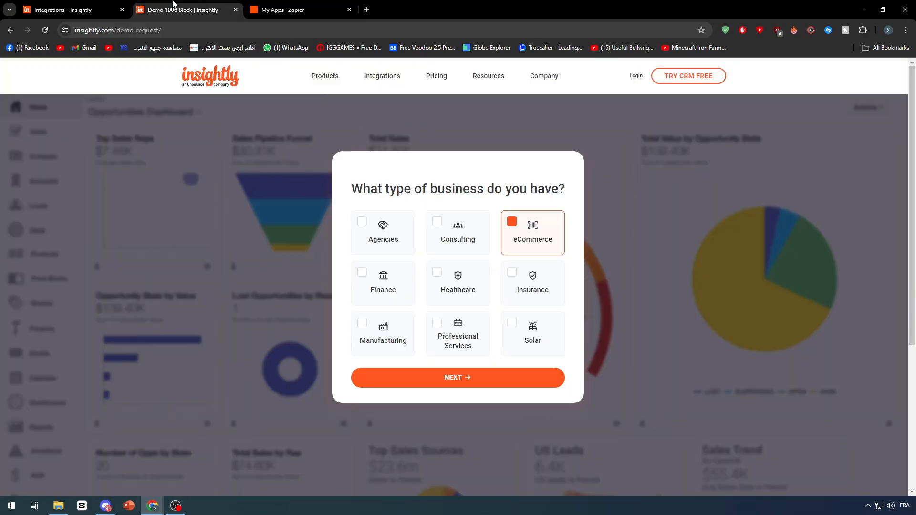
pyautogui.click(64, 9)
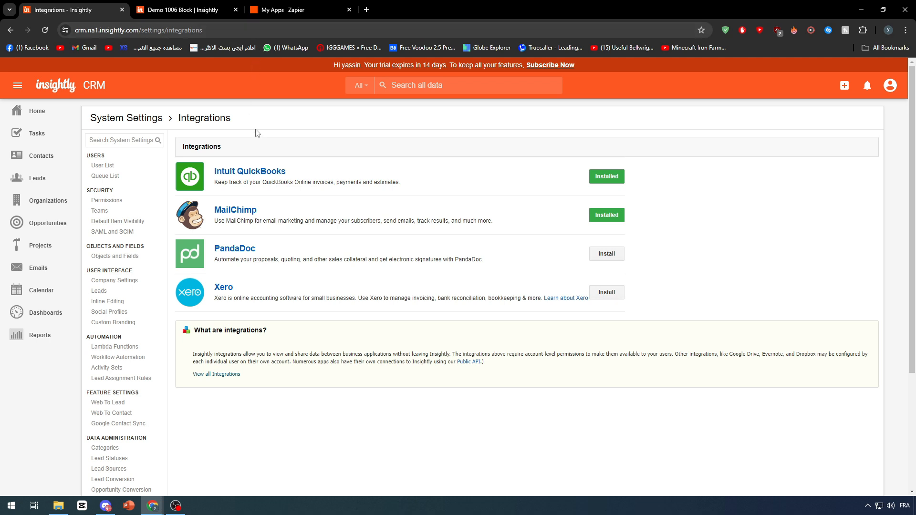
pyautogui.click(275, 6)
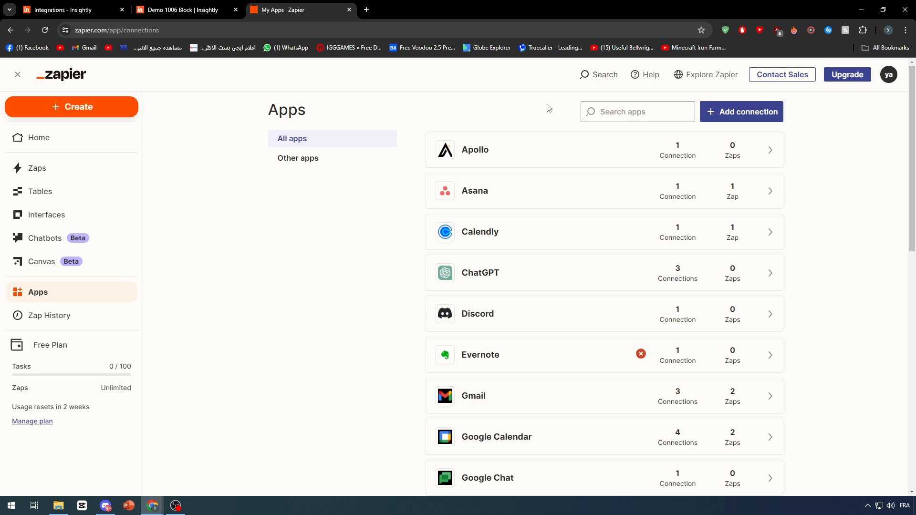
# - Search the connected apps for "insightly" and start a new Insightly connection
pyautogui.click(628, 110)
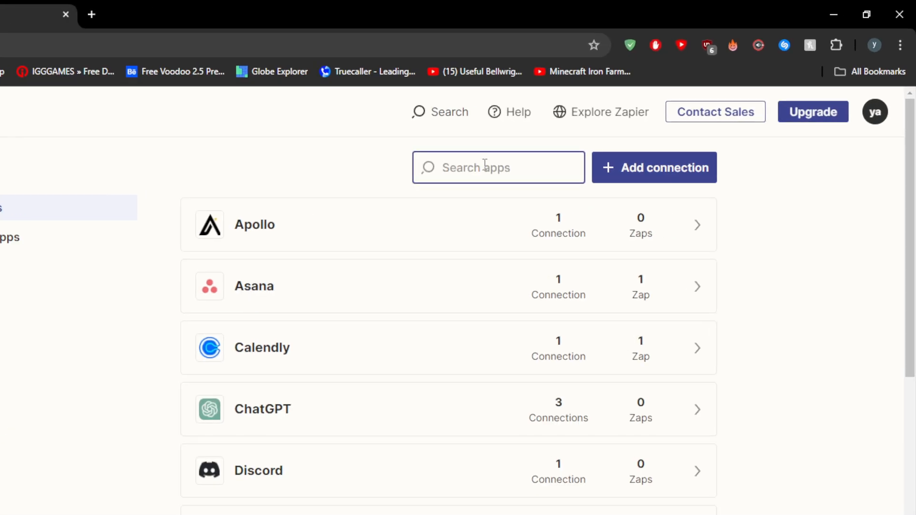
pyautogui.write('insightly')
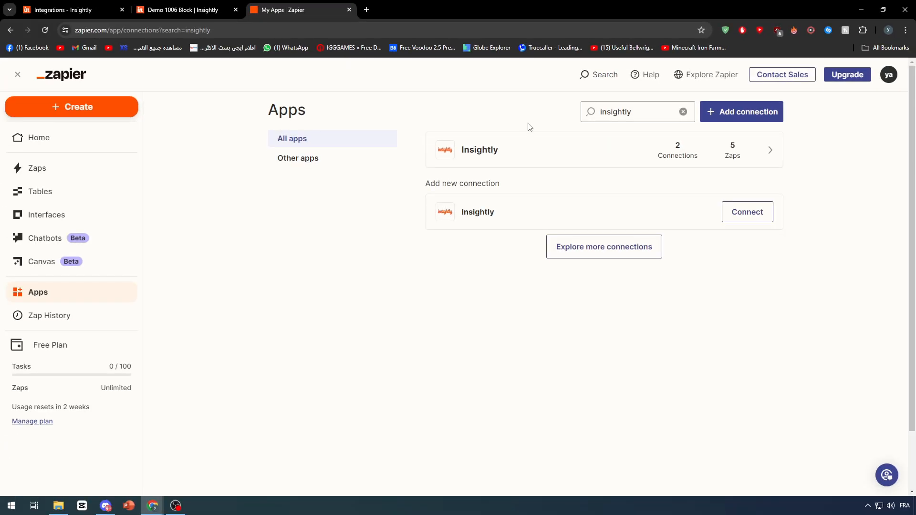
pyautogui.click(738, 225)
pyautogui.moveTo(306, 6); pyautogui.dragTo(542, 85)
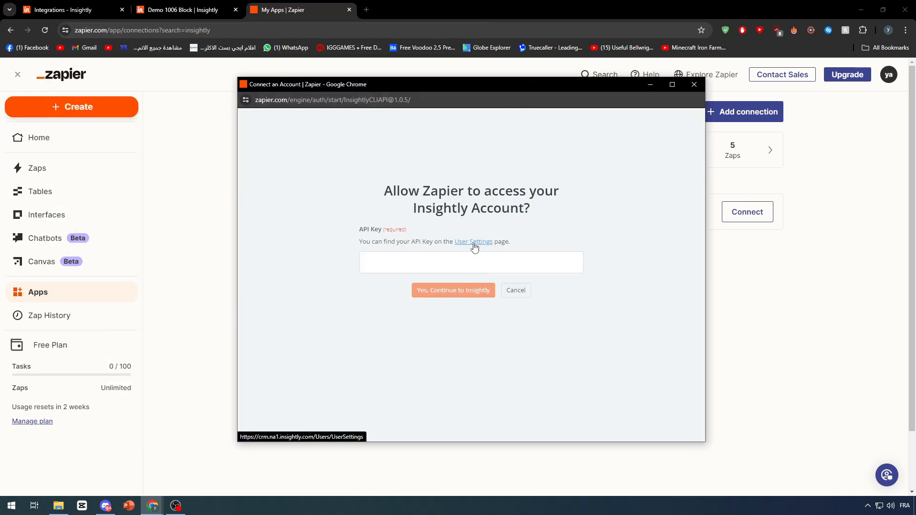
# - Open Insightly's User Settings from the connection request, locate the API key, and return to Zapier
pyautogui.click(474, 245)
pyautogui.scroll(-3, 241, 202)
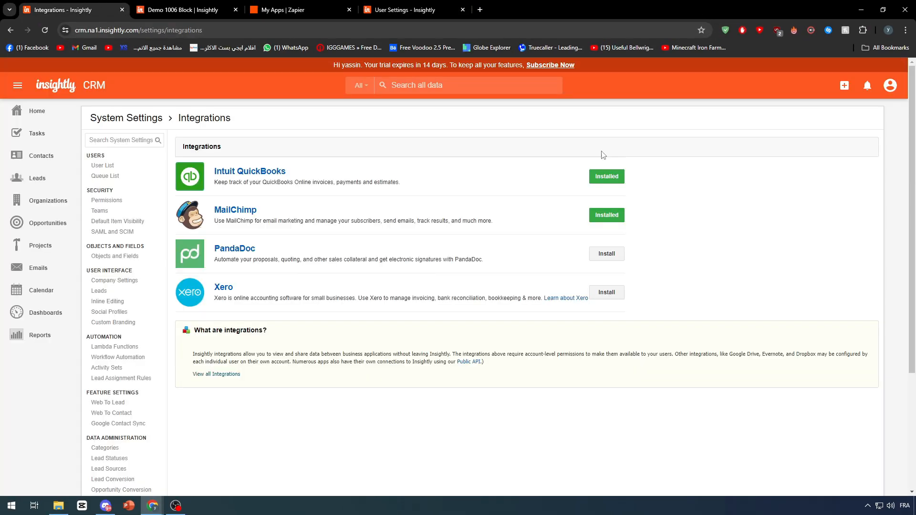
pyautogui.click(896, 90)
pyautogui.click(851, 205)
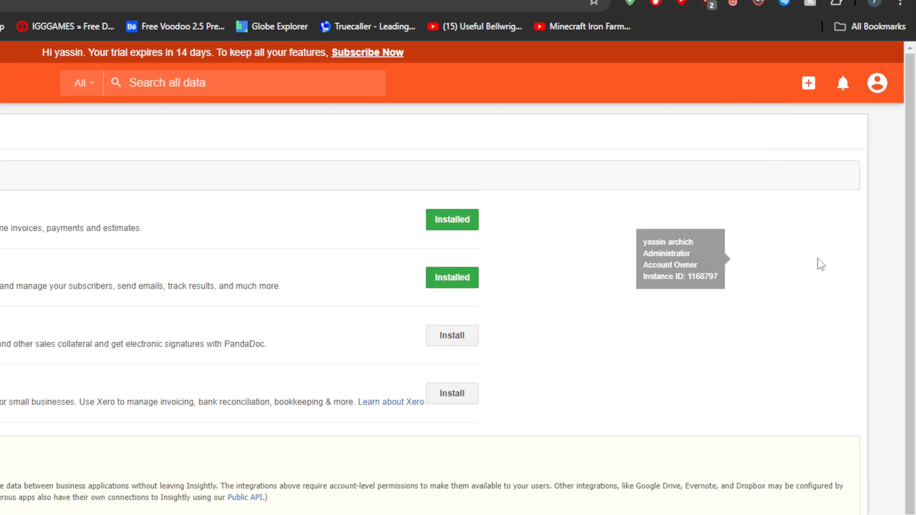
pyautogui.scroll(-4, 245, 365)
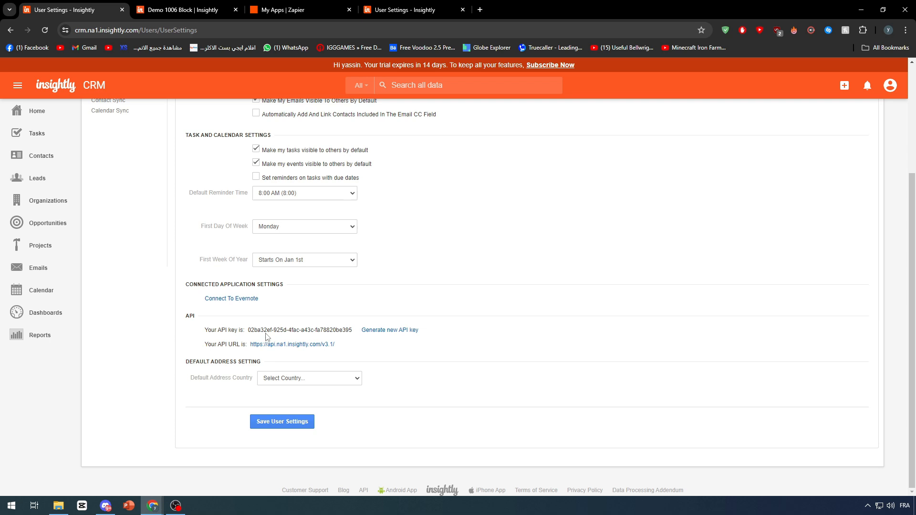
pyautogui.moveTo(251, 331); pyautogui.dragTo(341, 327)
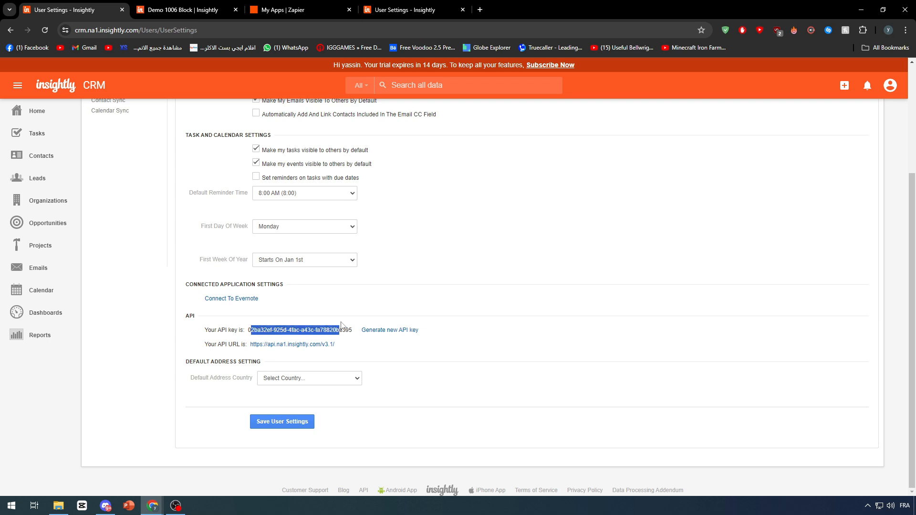
pyautogui.click(311, 318)
pyautogui.click(295, 10)
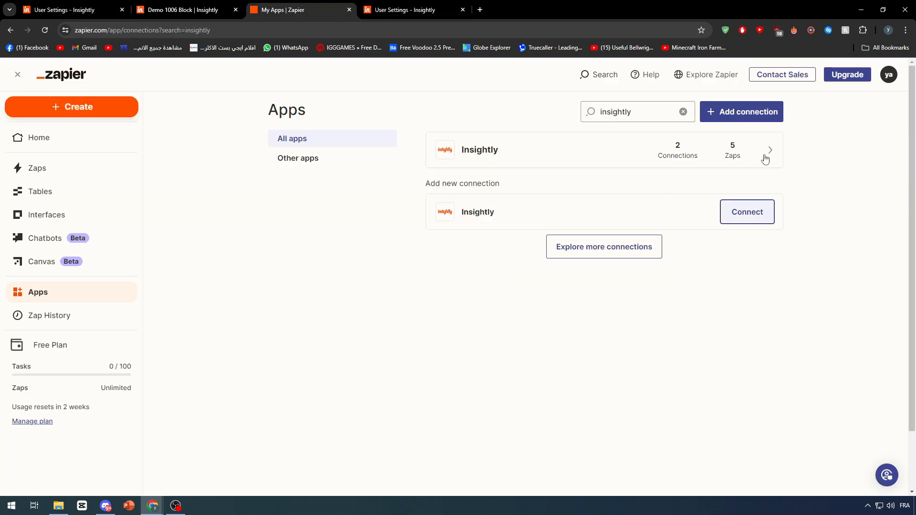
# - Open Insightly's existing connections and test connection #3
pyautogui.click(705, 151)
pyautogui.scroll(-2, 730, 229)
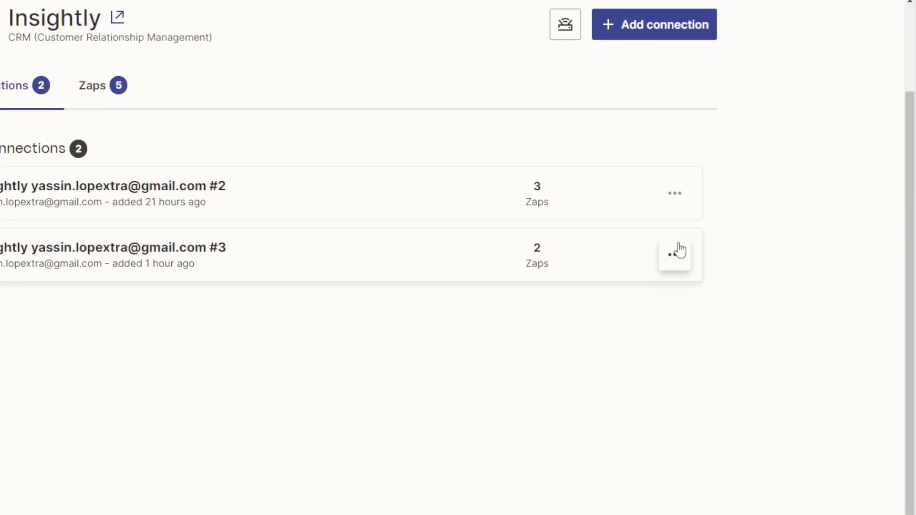
pyautogui.click(675, 253)
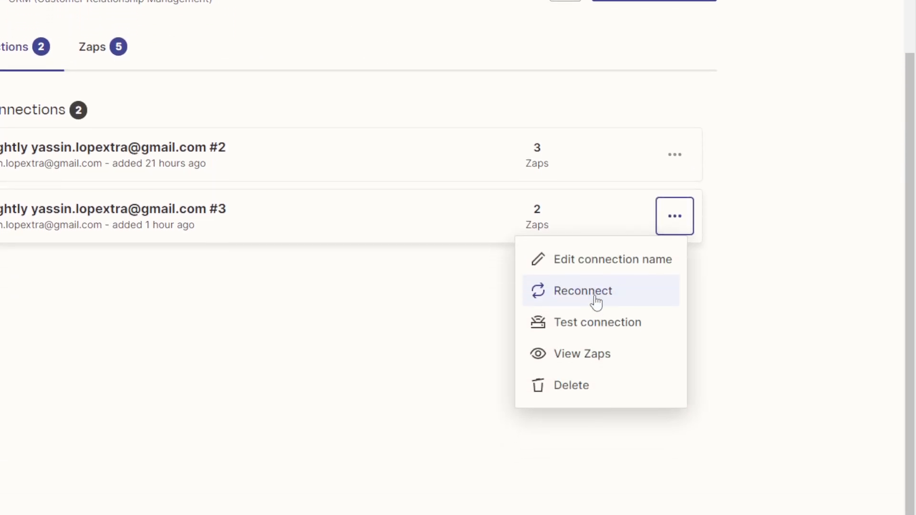
pyautogui.click(587, 280)
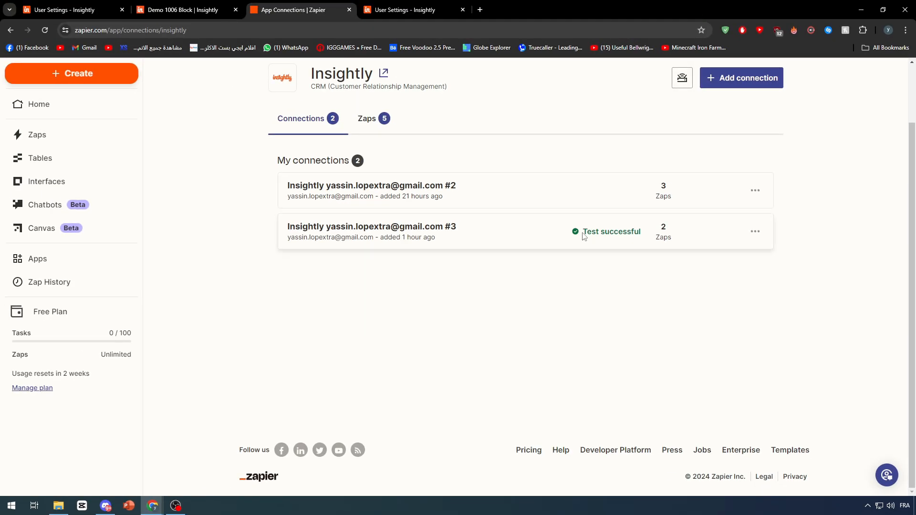
pyautogui.moveTo(583, 236); pyautogui.dragTo(641, 238)
pyautogui.click(628, 276)
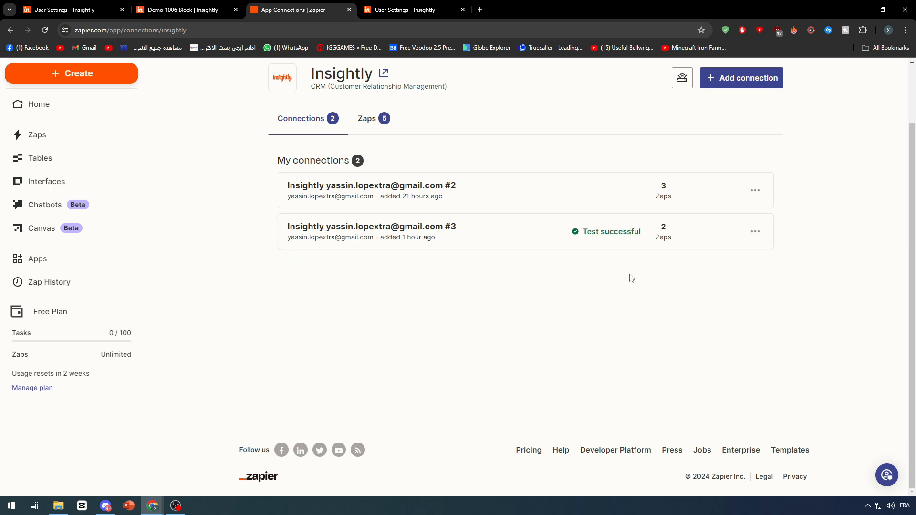
# - Test Insightly connection #2 and check the result
pyautogui.click(762, 193)
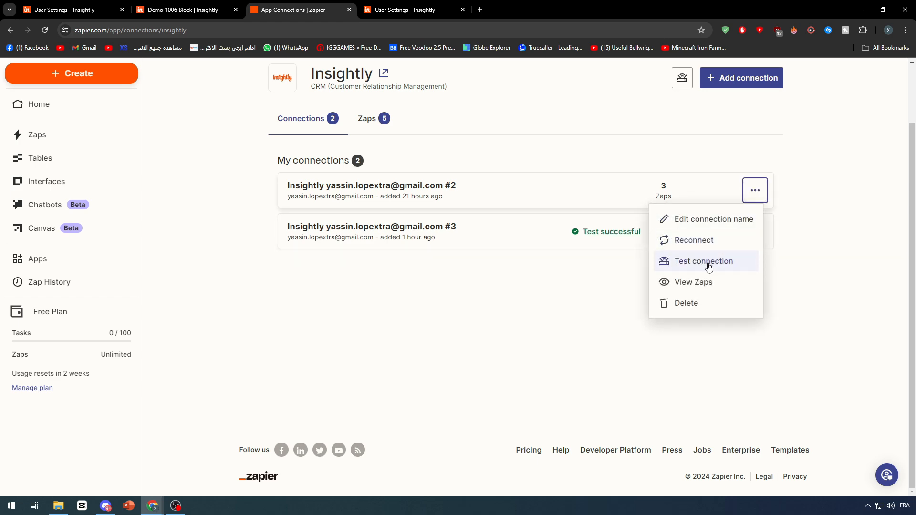
pyautogui.click(724, 262)
pyautogui.scroll(2, 560, 113)
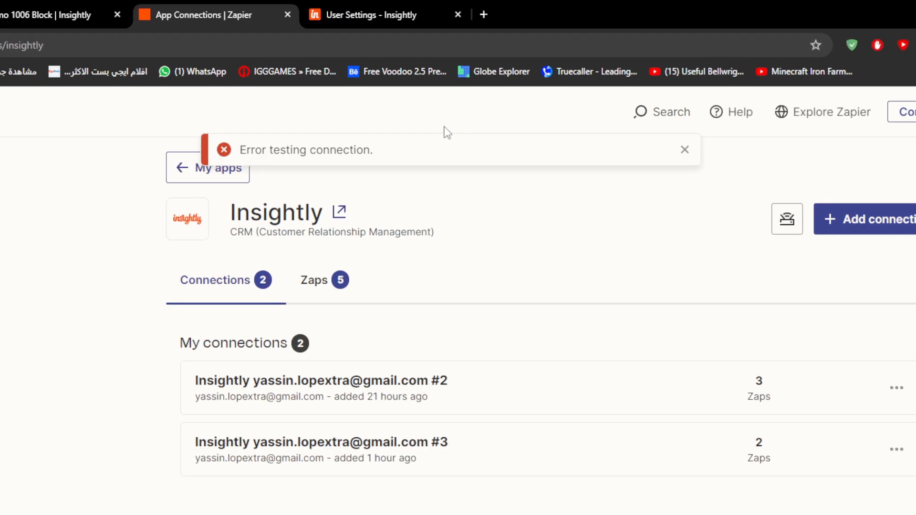
pyautogui.tripleClick(442, 154)
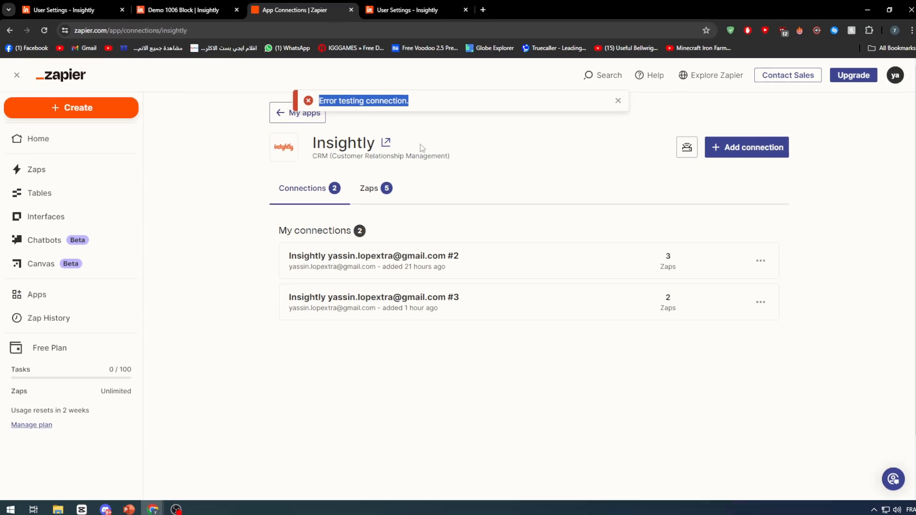
pyautogui.click(619, 256)
# - Rename Insightly connection #3 as "Insightly Connected"
pyautogui.moveTo(313, 295); pyautogui.dragTo(669, 301)
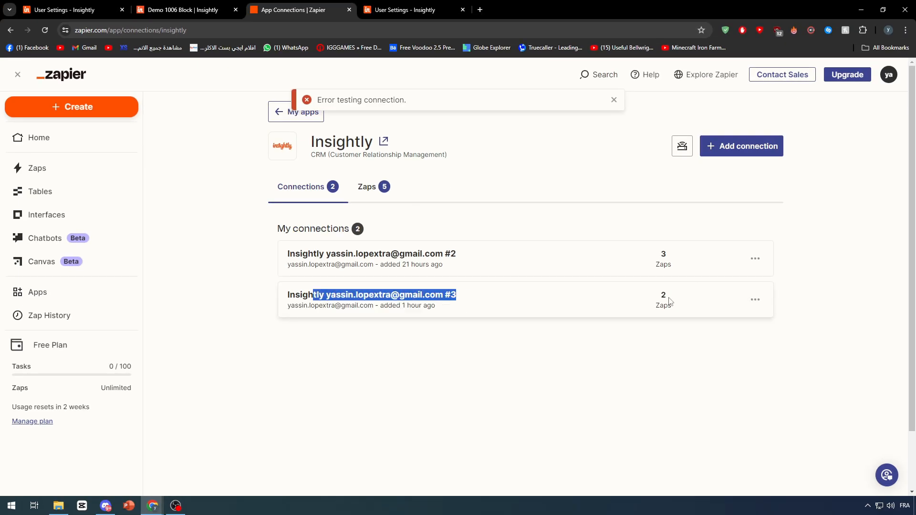
pyautogui.click(755, 300)
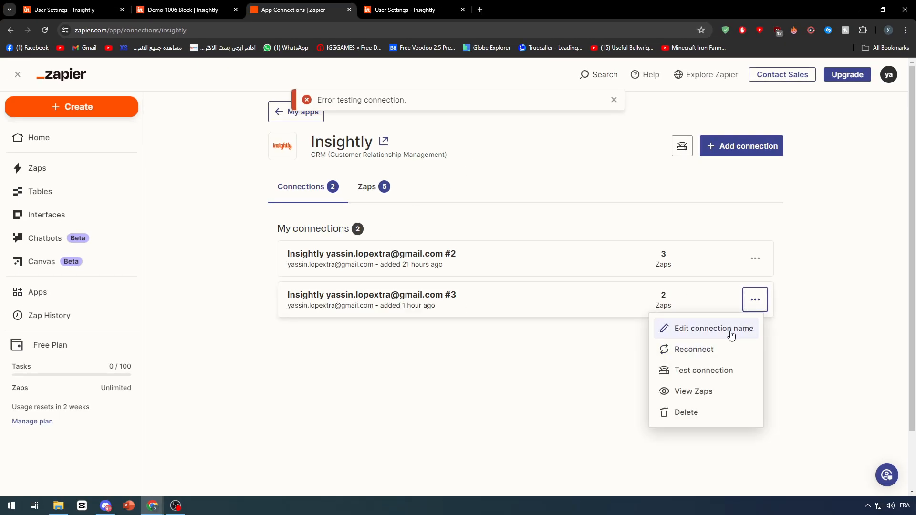
pyautogui.click(692, 327)
pyautogui.moveTo(534, 279); pyautogui.dragTo(177, 279)
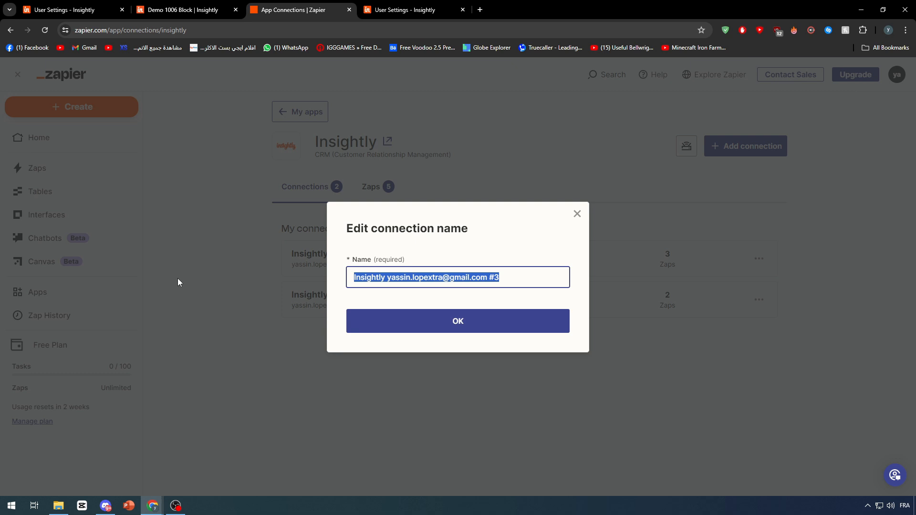
pyautogui.write('Insightly')
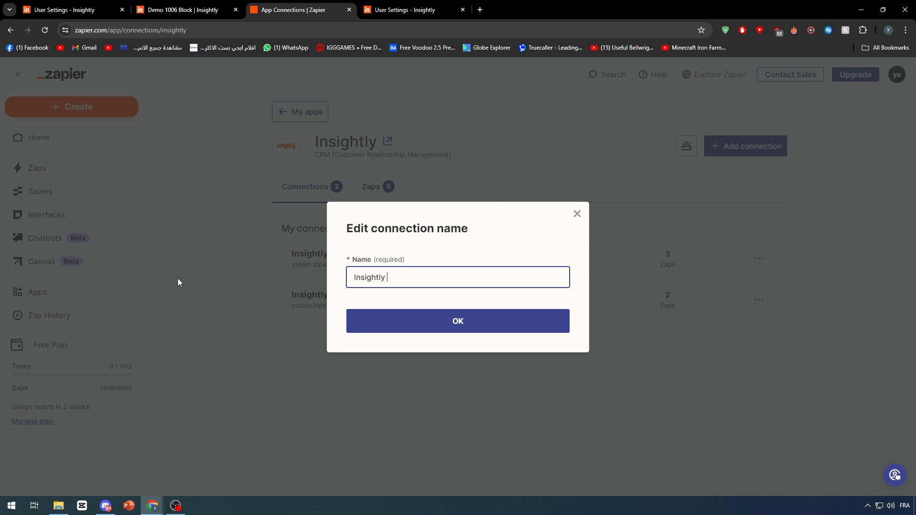
pyautogui.write('ted')
pyautogui.press('Return')
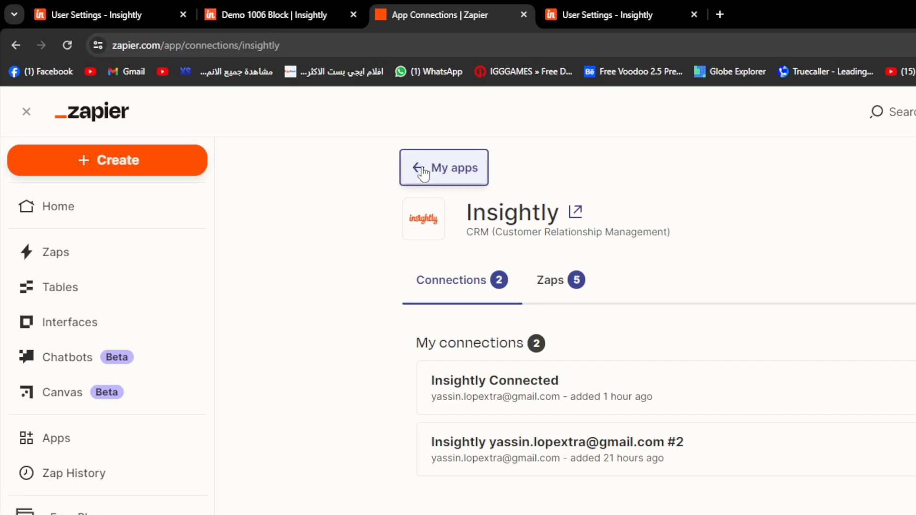
# - Return to the list of all apps, search it for "google", and review the Google apps offered for connection
pyautogui.click(451, 169)
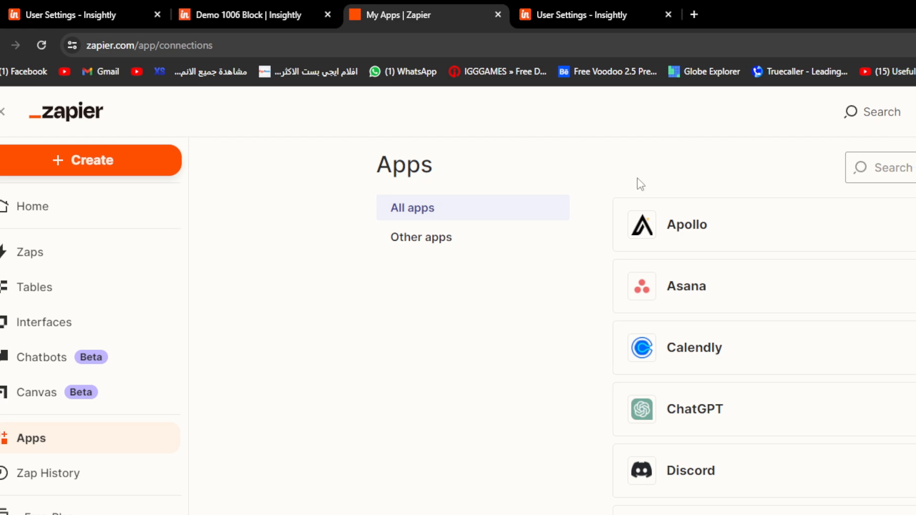
pyautogui.click(502, 177)
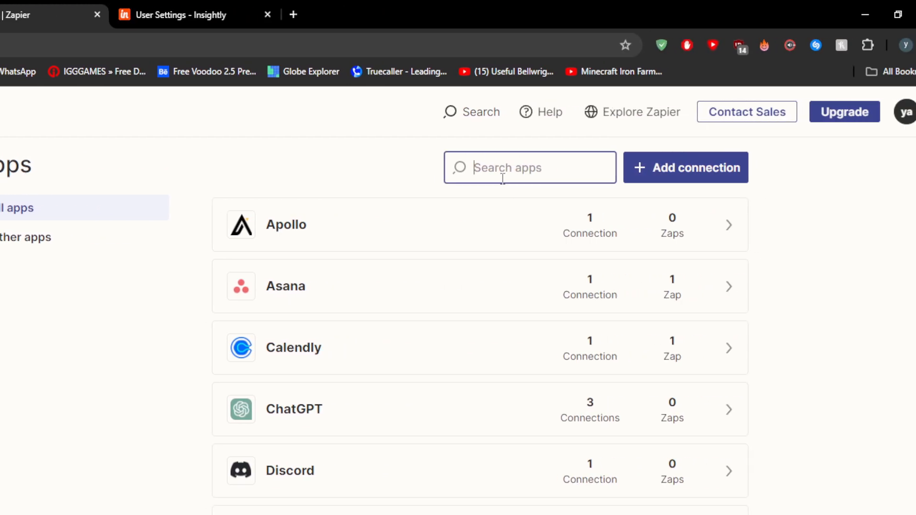
pyautogui.write('google')
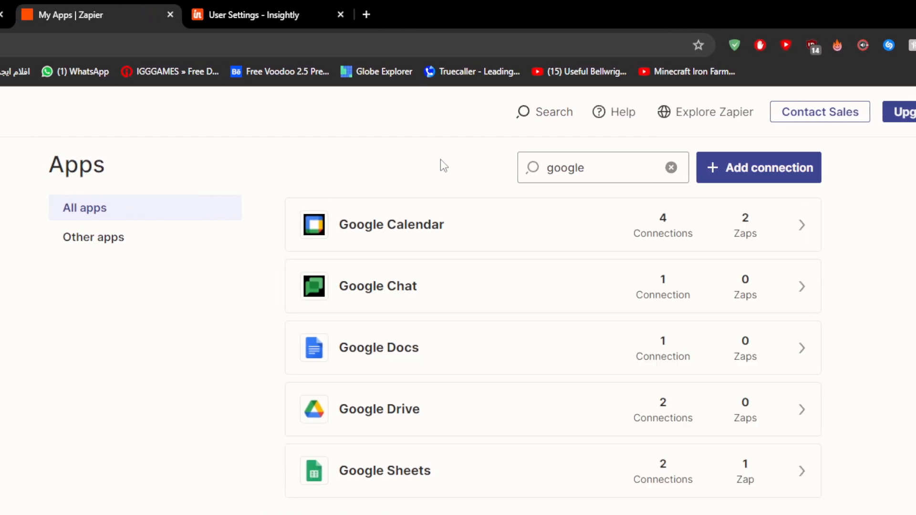
pyautogui.scroll(-2, 736, 490)
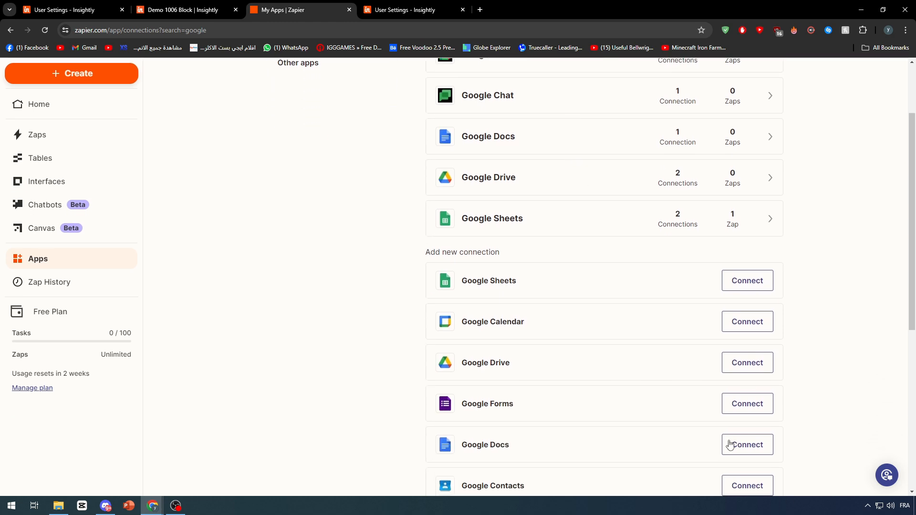
pyautogui.scroll(1, 732, 325)
pyautogui.click(747, 370)
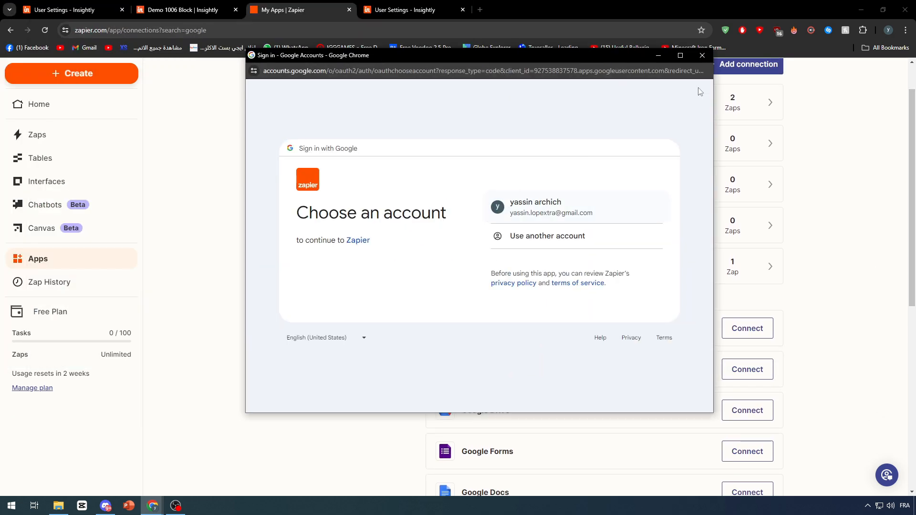
pyautogui.click(563, 210)
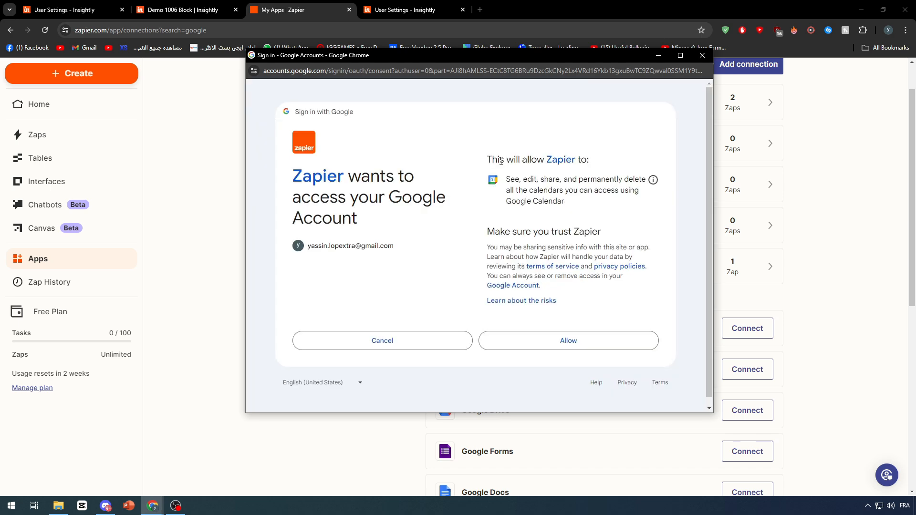
pyautogui.click(702, 55)
# - Open the Google Calendar connections and test each of the four existing ones
pyautogui.click(492, 110)
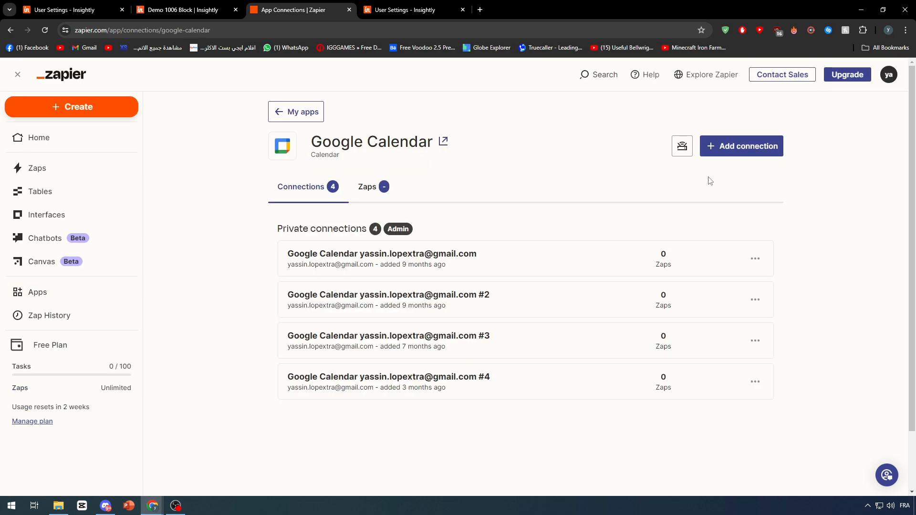
pyautogui.scroll(-2, 720, 205)
pyautogui.click(755, 190)
pyautogui.click(711, 260)
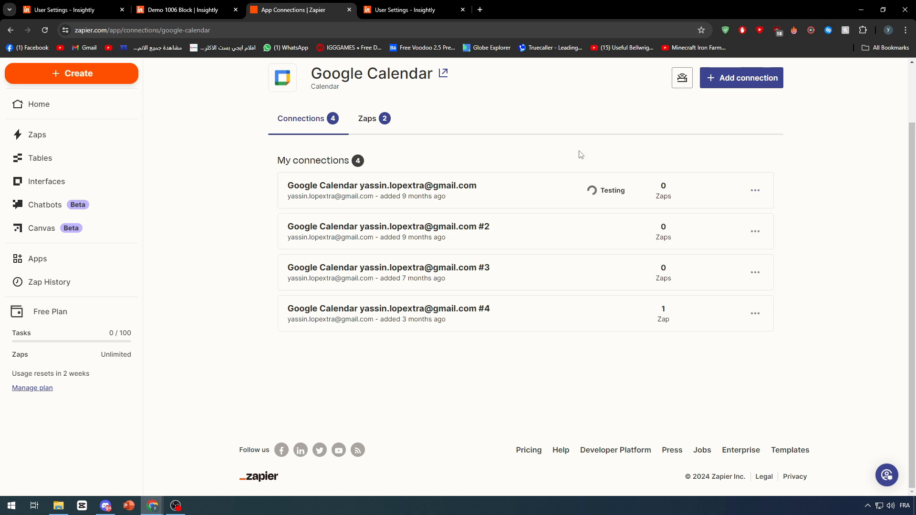
pyautogui.click(755, 232)
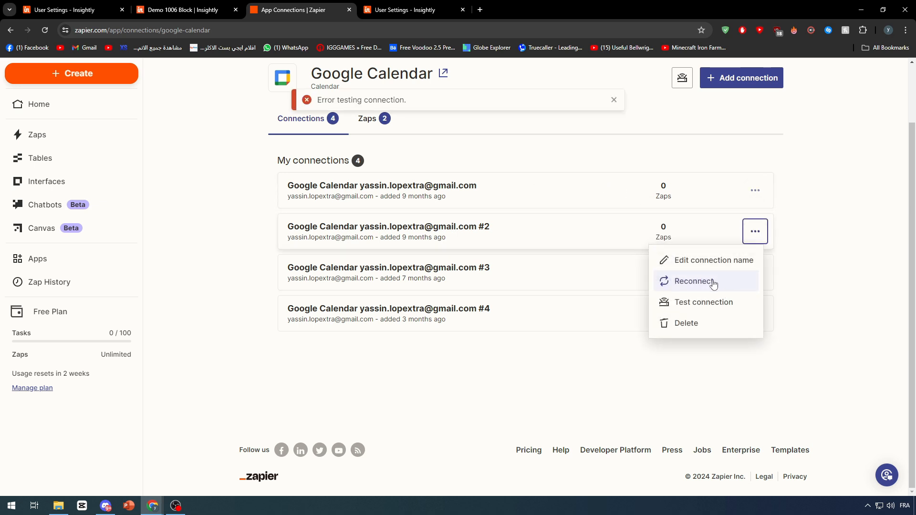
pyautogui.click(703, 307)
pyautogui.click(755, 272)
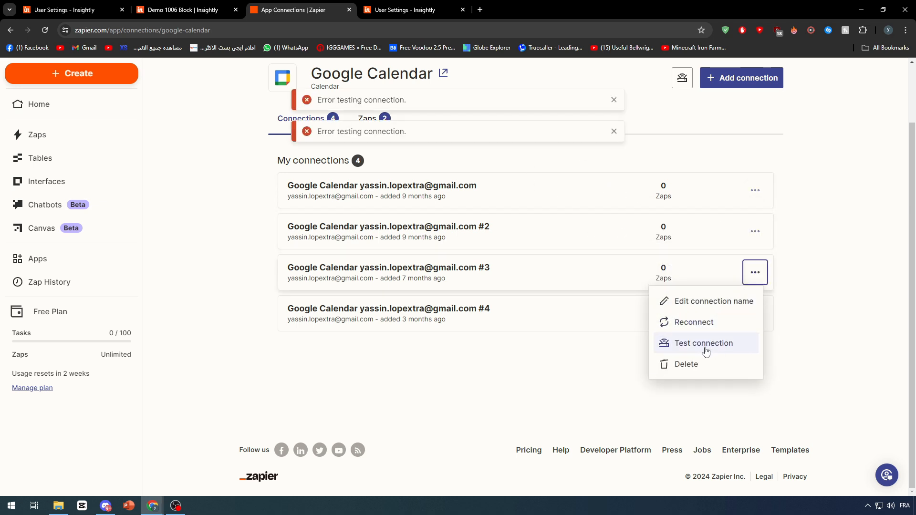
pyautogui.click(701, 343)
pyautogui.click(755, 313)
pyautogui.click(696, 384)
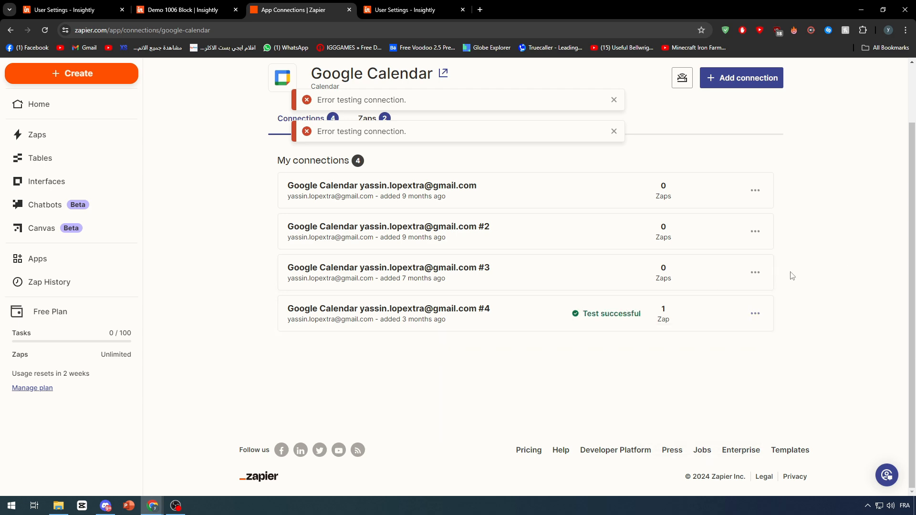
# - Delete Google Calendar connections #3, #2 and the unnumbered first one, confirming each deletion
pyautogui.click(755, 272)
pyautogui.click(695, 366)
pyautogui.click(528, 308)
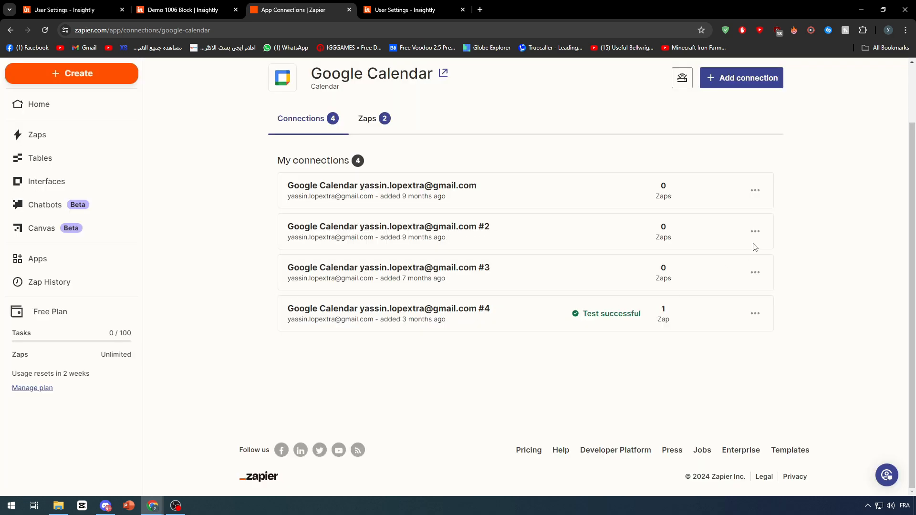
pyautogui.click(755, 233)
pyautogui.click(721, 324)
pyautogui.click(527, 308)
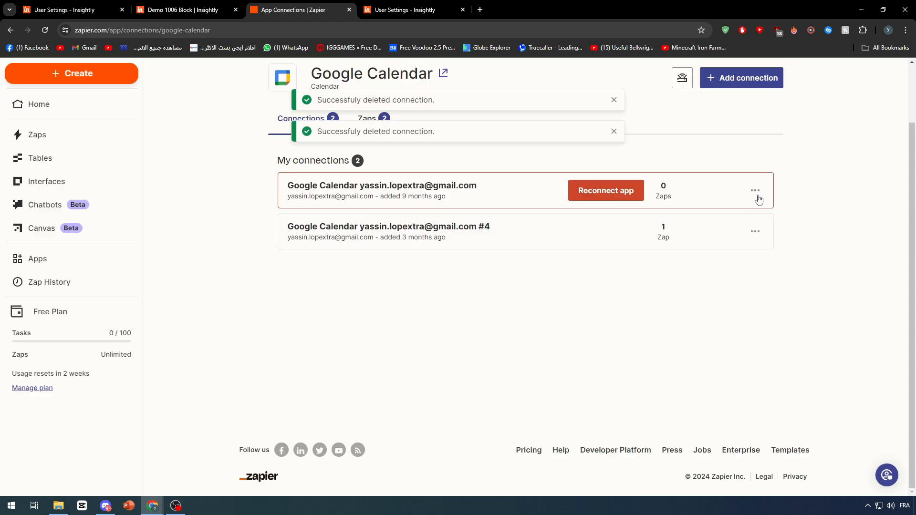
pyautogui.click(755, 191)
pyautogui.click(686, 288)
pyautogui.click(544, 315)
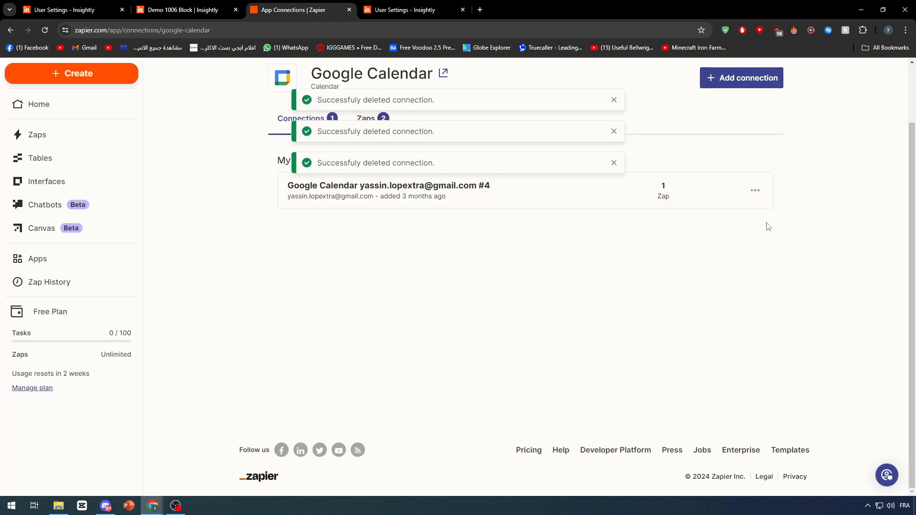
# - Create a new Zap and view the Copilot prompt and trigger block in its editor
pyautogui.scroll(2, 119, 172)
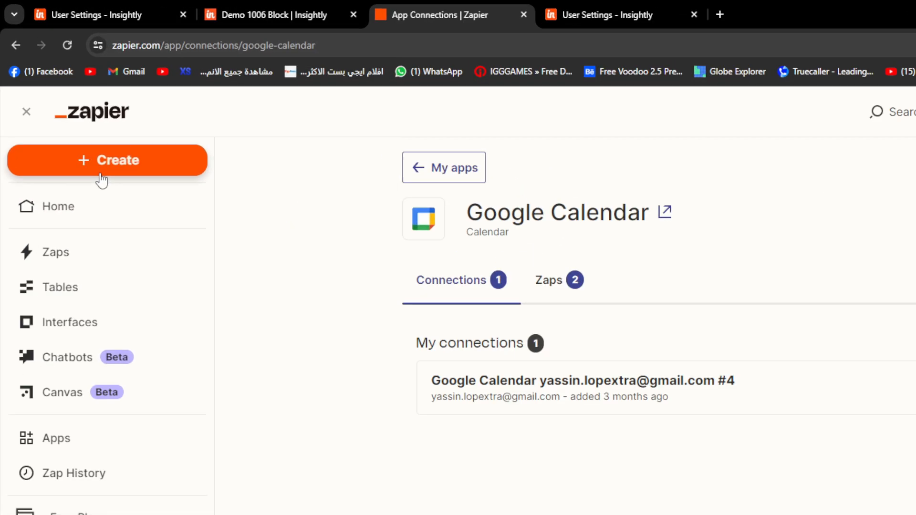
pyautogui.click(101, 177)
pyautogui.click(92, 216)
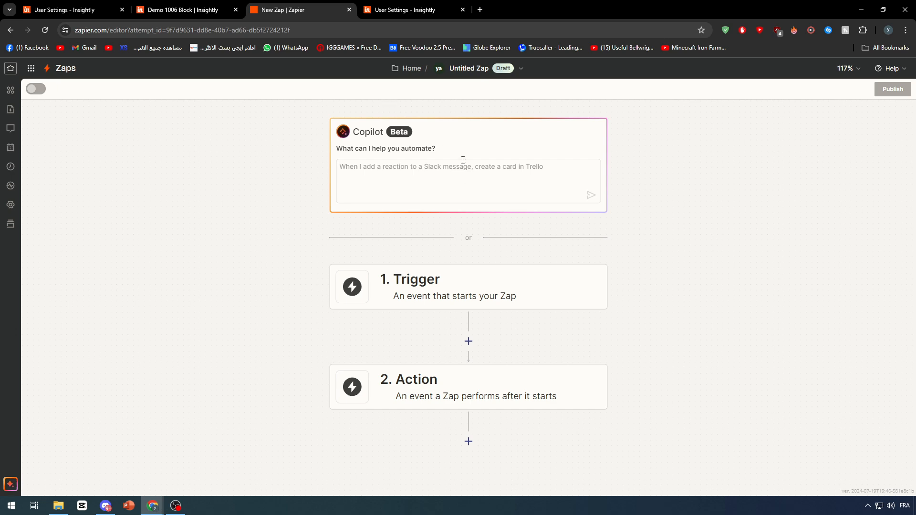
pyautogui.scroll(5, 463, 160)
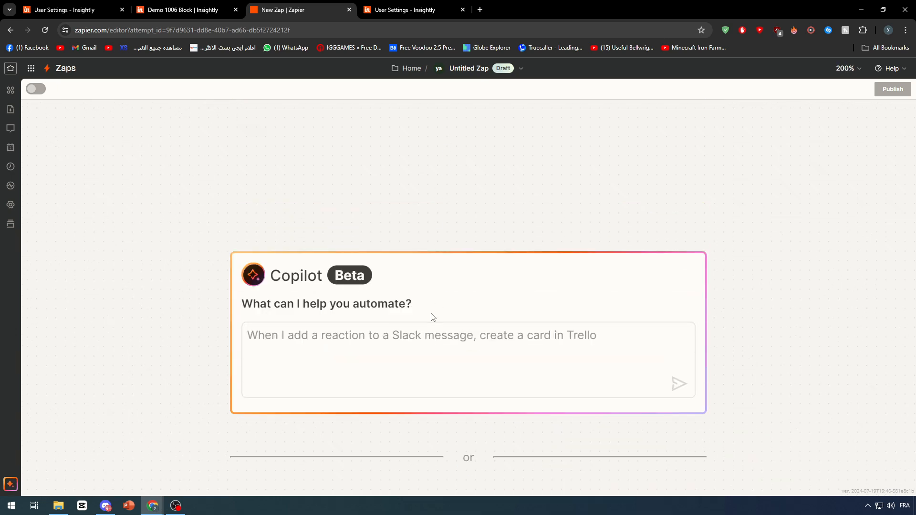
pyautogui.scroll(-1, 433, 295)
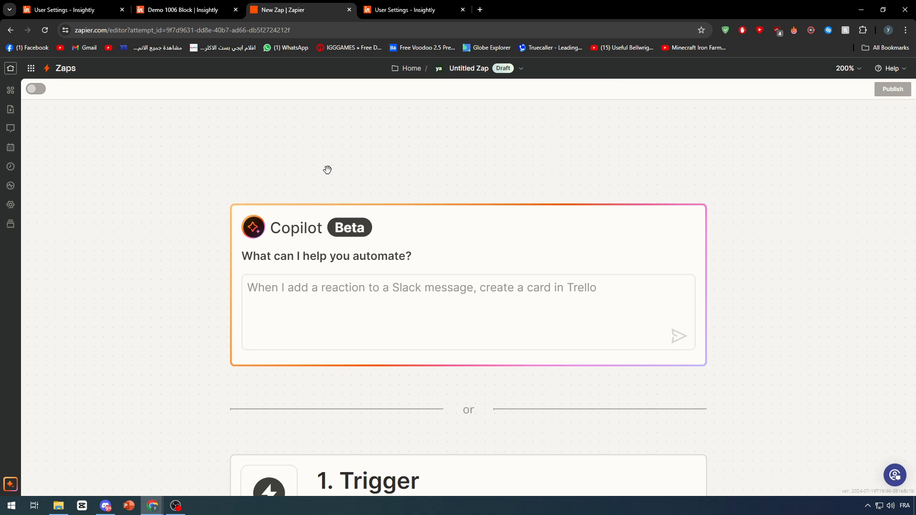
pyautogui.click(182, 10)
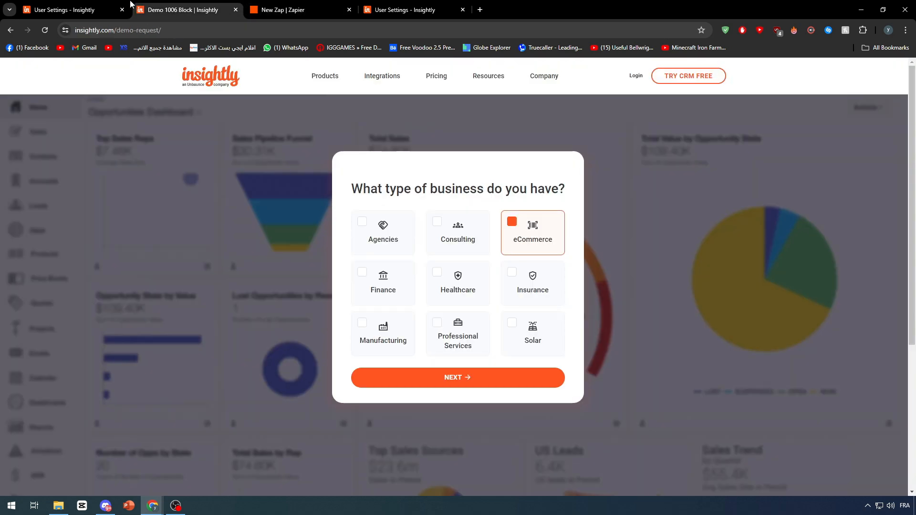
pyautogui.click(94, 7)
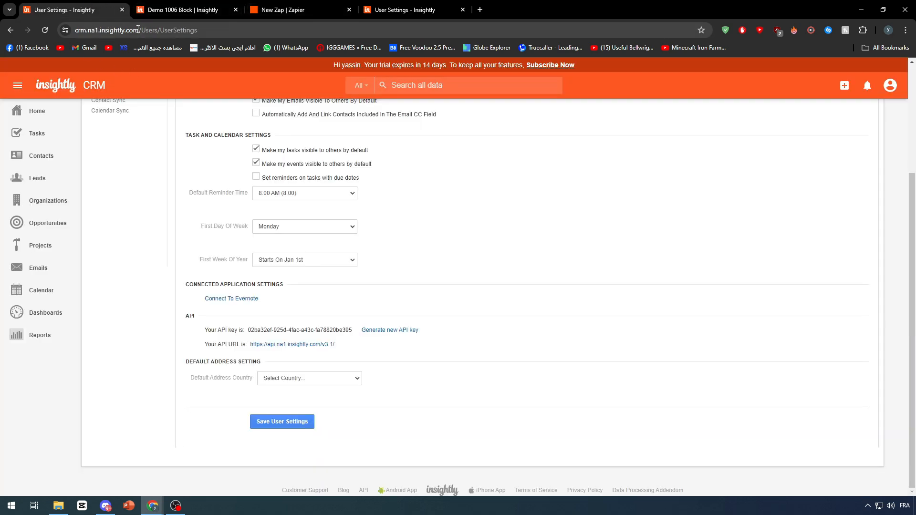
pyautogui.click(286, 4)
# - Send Copilot the prompt "connect insightly with google callendar"
pyautogui.click(297, 319)
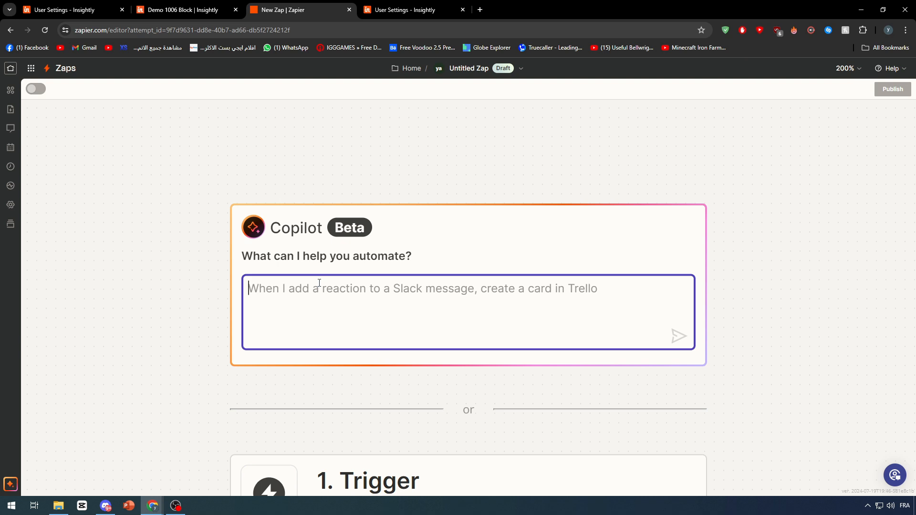
pyautogui.write('connect')
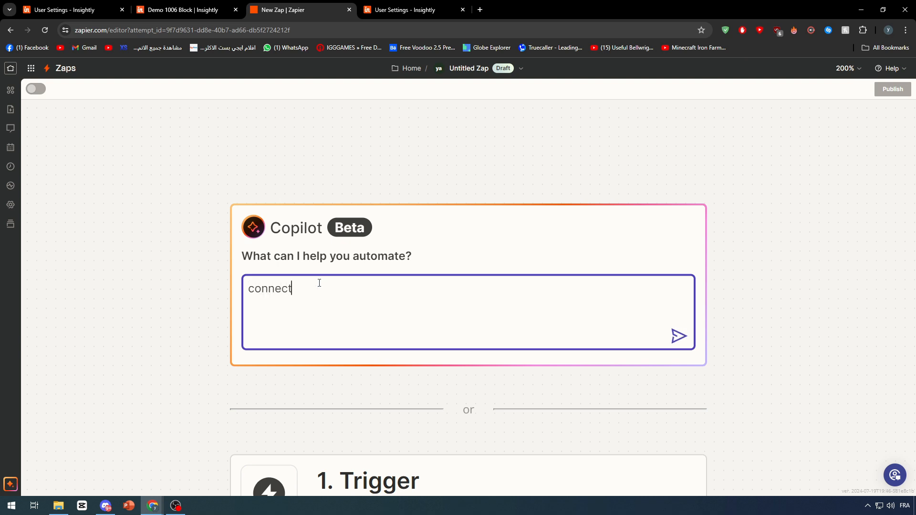
pyautogui.write(' insightly with google c')
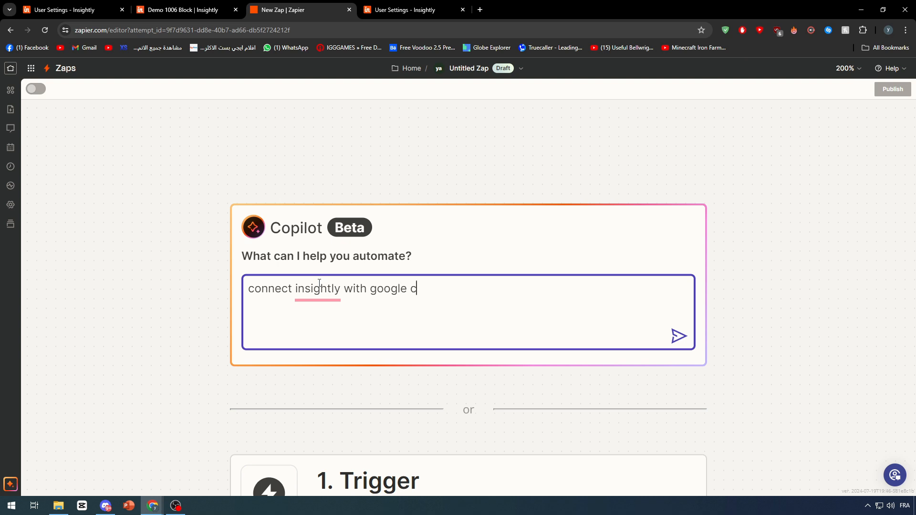
pyautogui.write('allendar')
pyautogui.hotkey('ctrl', 'a')
pyautogui.hotkey('ctrl', 'c')
pyautogui.press('Return')
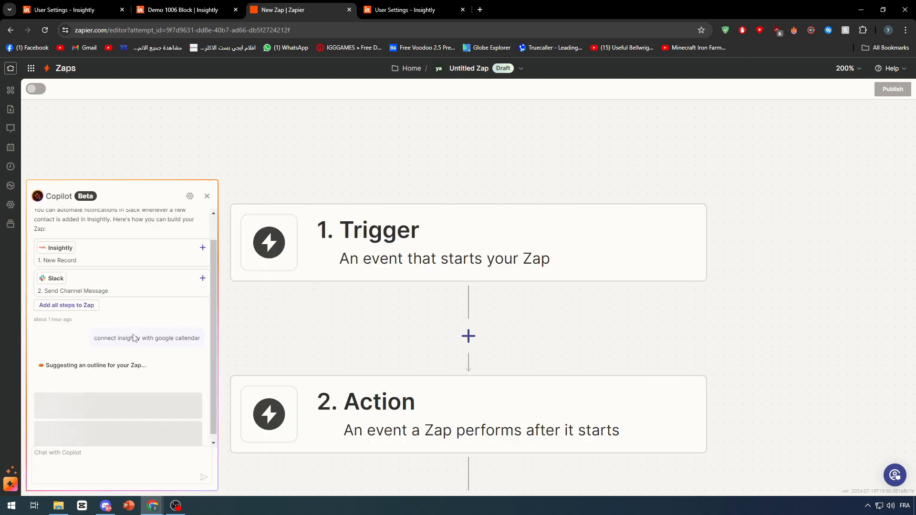
# - Clear the Copilot chat history and resend the same request to connect Insightly with Google Calendar
pyautogui.click(190, 196)
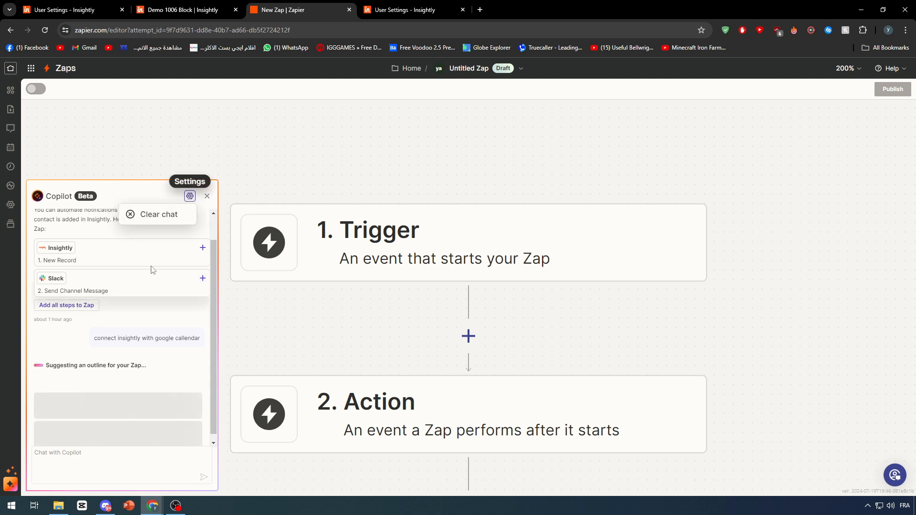
pyautogui.click(153, 217)
pyautogui.click(145, 464)
pyautogui.hotkey('ctrl', 'v')
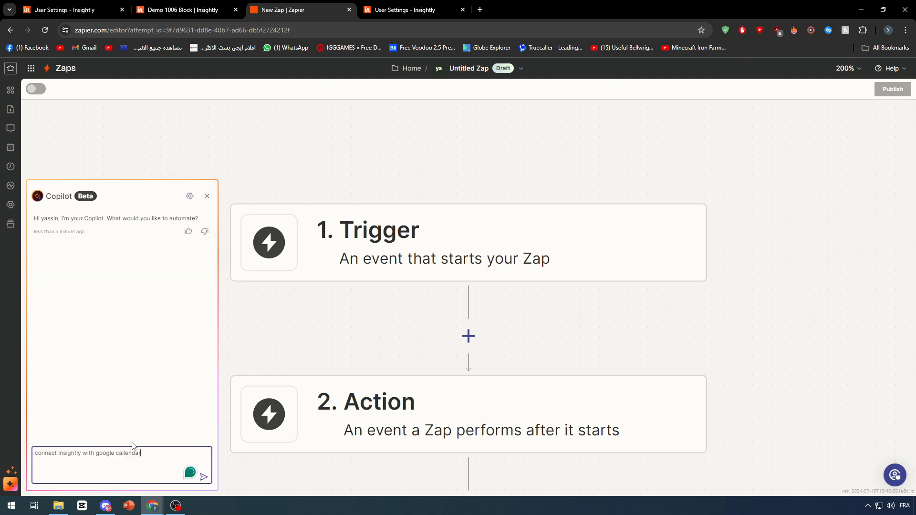
pyautogui.press('Return')
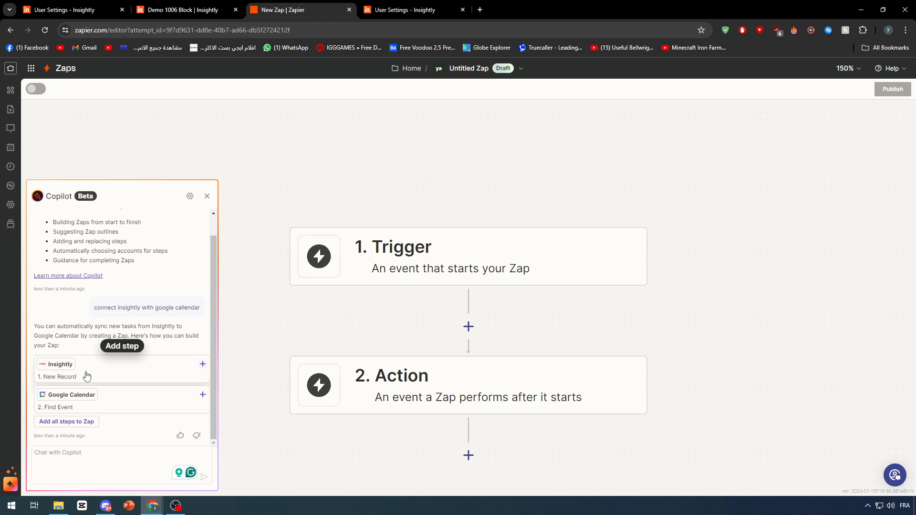
# - Ask Copilot "whenever there s a new client / contact in isightly create a new event in google calendar that has Meeting + his name"
pyautogui.click(81, 452)
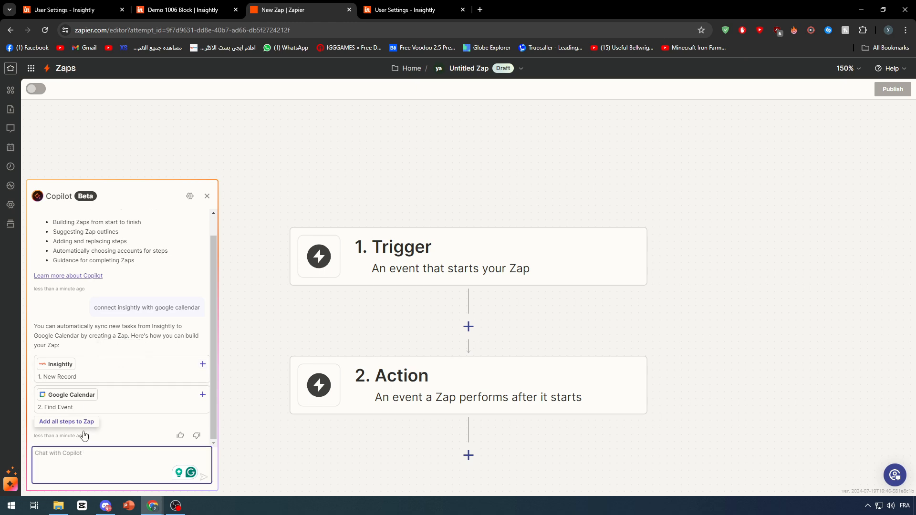
pyautogui.write('when')
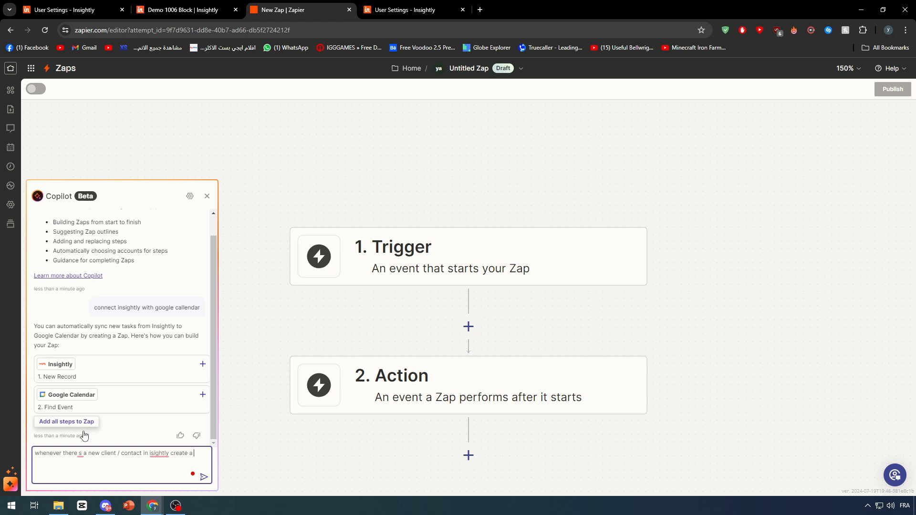
pyautogui.write('event in google calendar that has C')
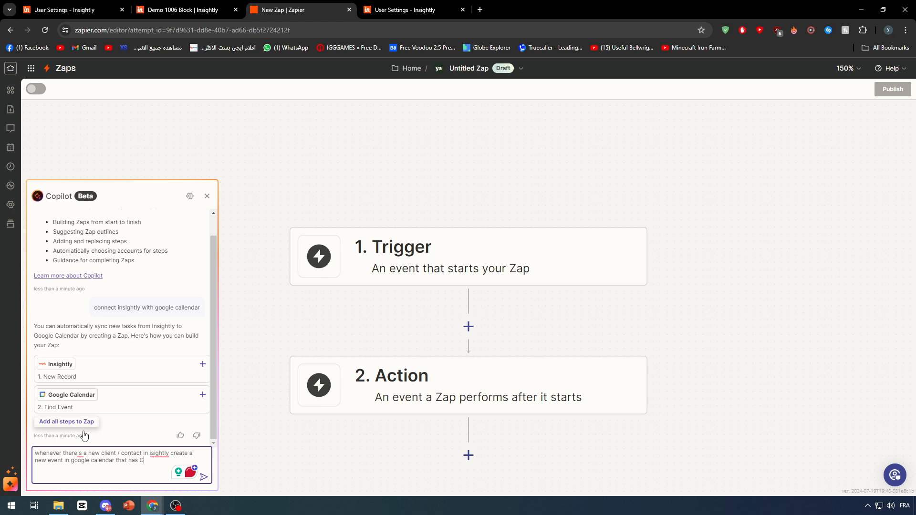
pyautogui.press('BackSpace')
pyautogui.press('Return')
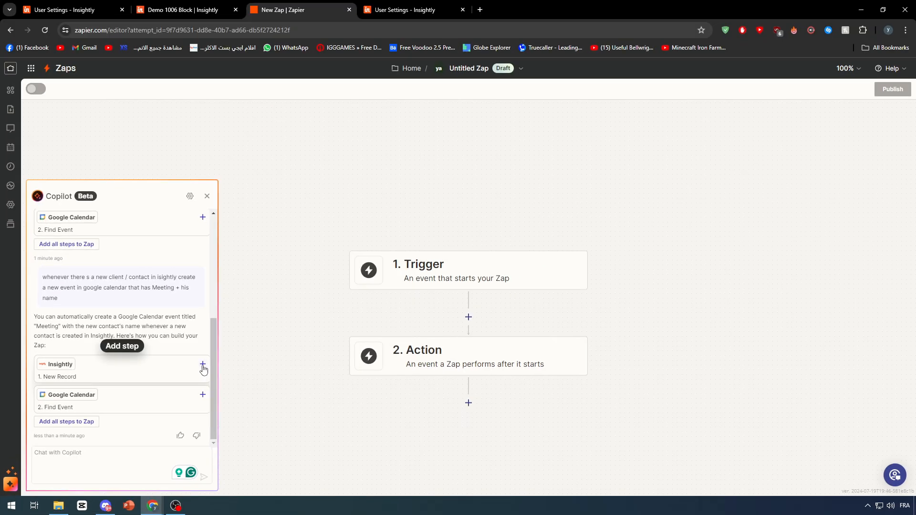
# - Add Copilot's suggested Insightly New Record trigger and Google Calendar Find Event action to the Zap
pyautogui.click(236, 349)
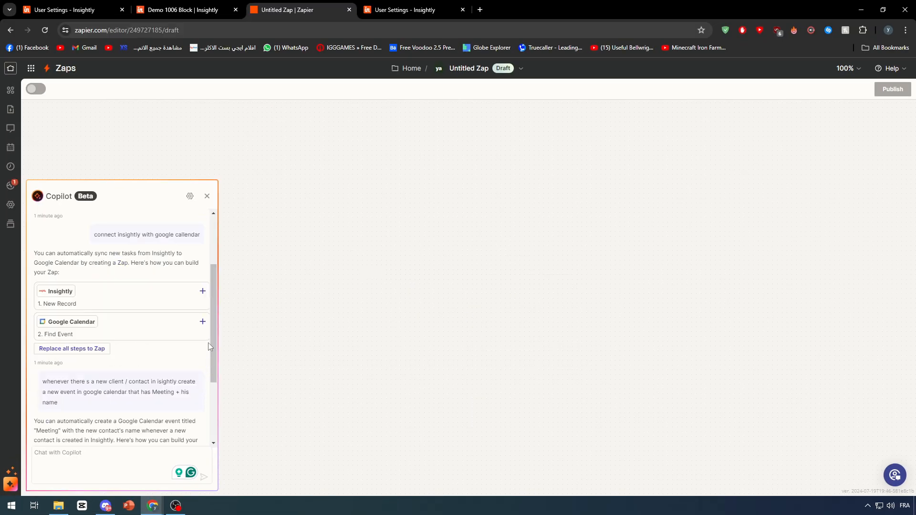
pyautogui.click(203, 321)
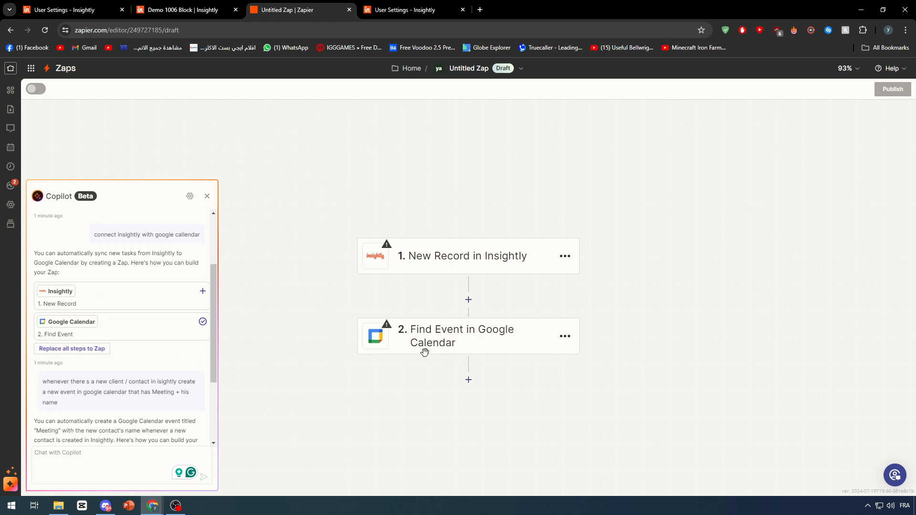
pyautogui.scroll(-2, 167, 368)
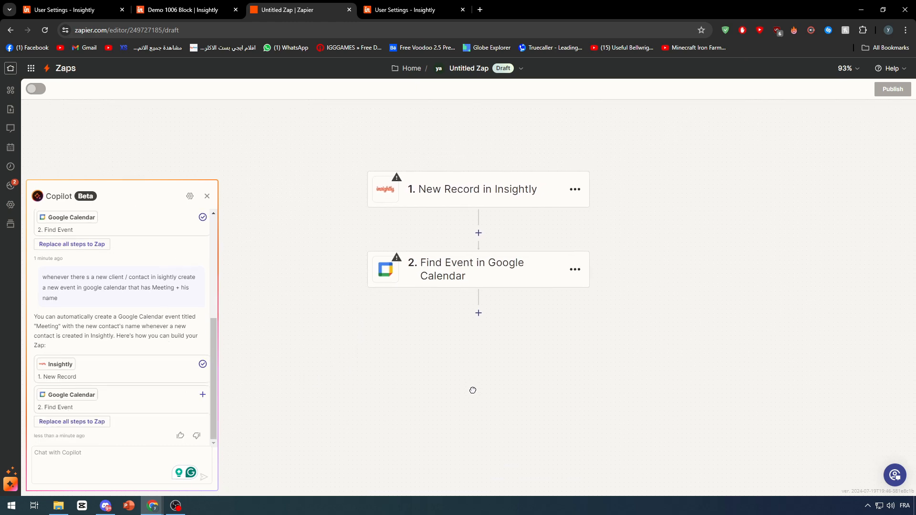
# - Assign the "Insightly Connected" account to the New Record trigger and continue to its trigger settings
pyautogui.click(495, 241)
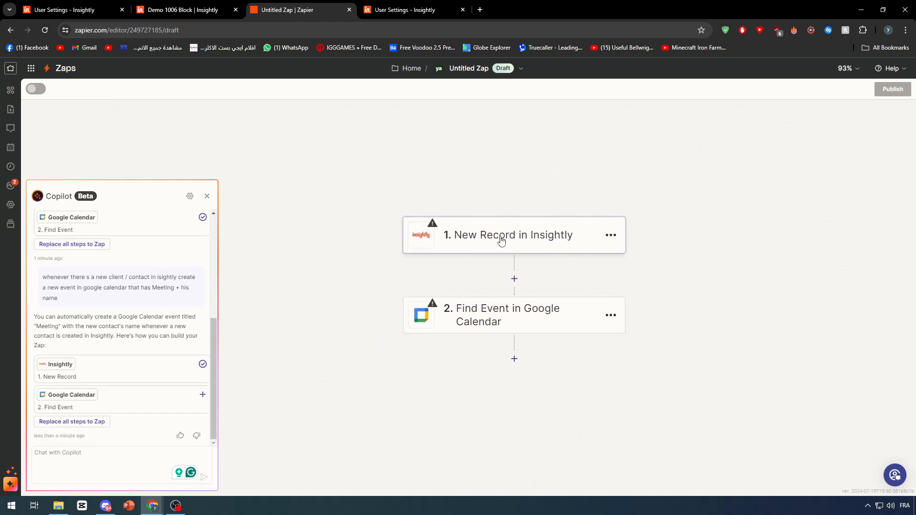
pyautogui.click(876, 193)
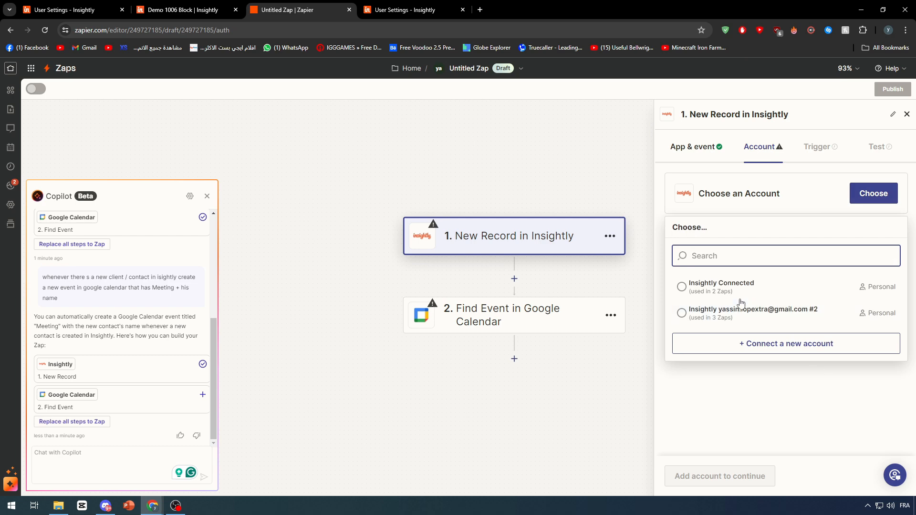
pyautogui.click(716, 289)
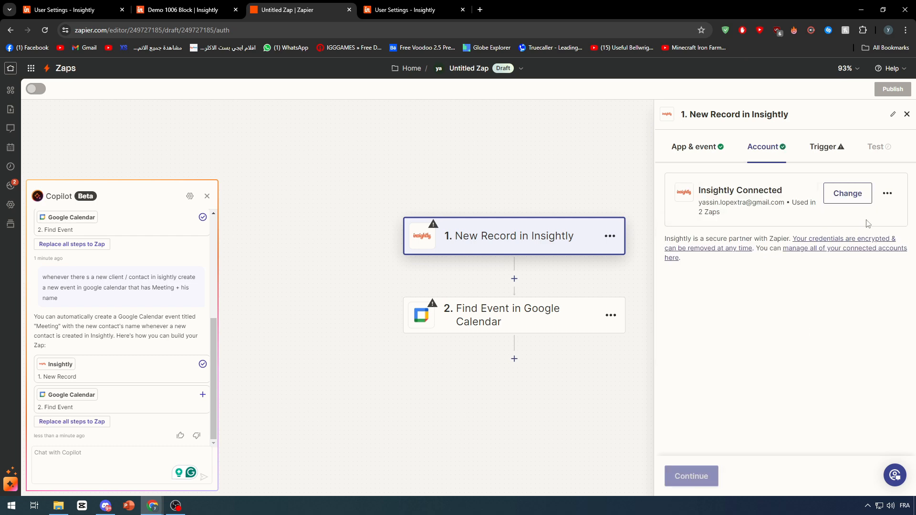
pyautogui.click(686, 475)
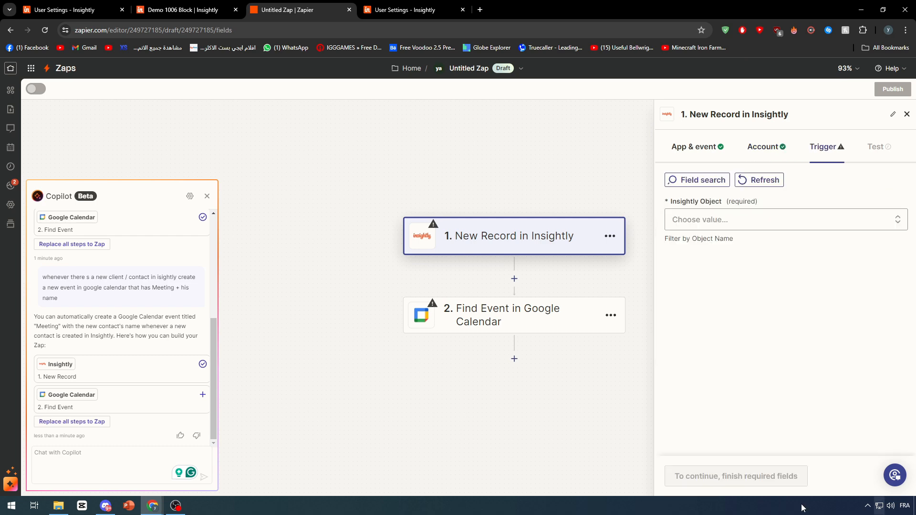
# - Set the trigger's Insightly Object to Contact and continue to the test stage
pyautogui.click(768, 227)
pyautogui.scroll(-2, 744, 372)
pyautogui.click(721, 329)
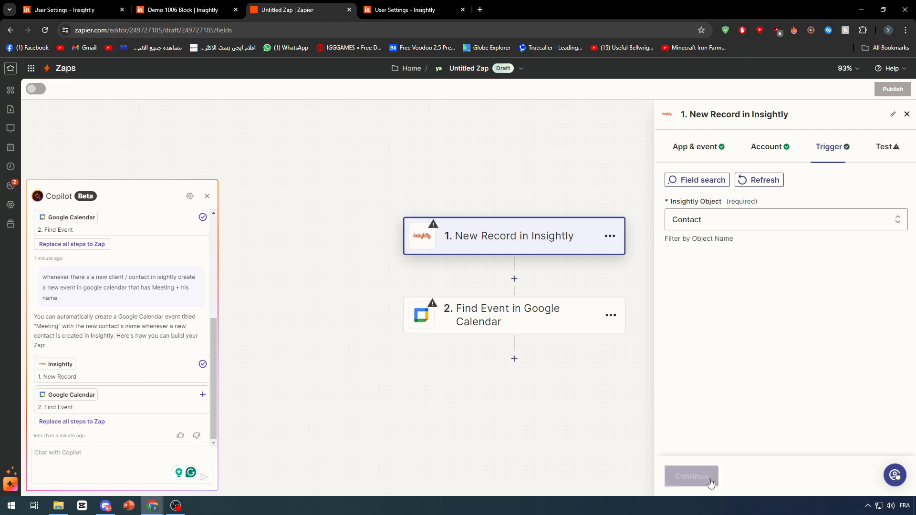
pyautogui.click(710, 476)
# - Test the Insightly trigger and continue with Record C as the sample record
pyautogui.click(792, 333)
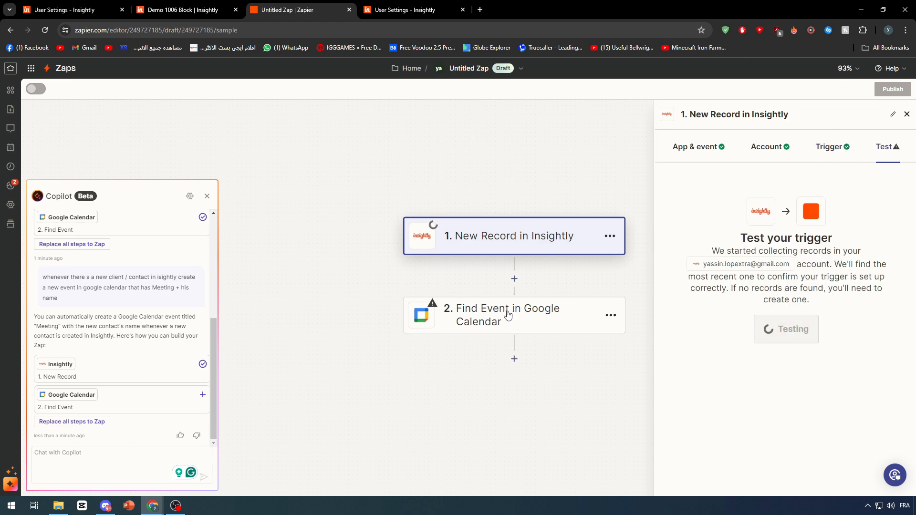
pyautogui.scroll(-5, 811, 358)
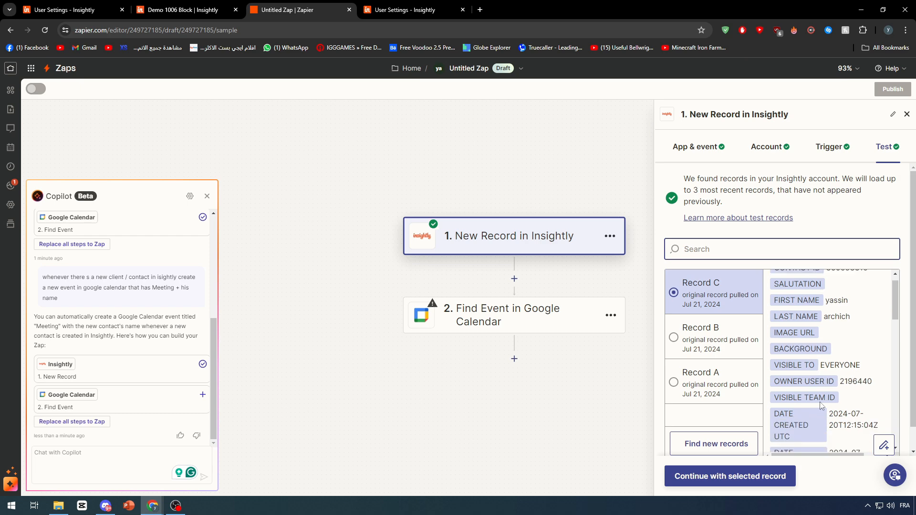
pyautogui.click(730, 474)
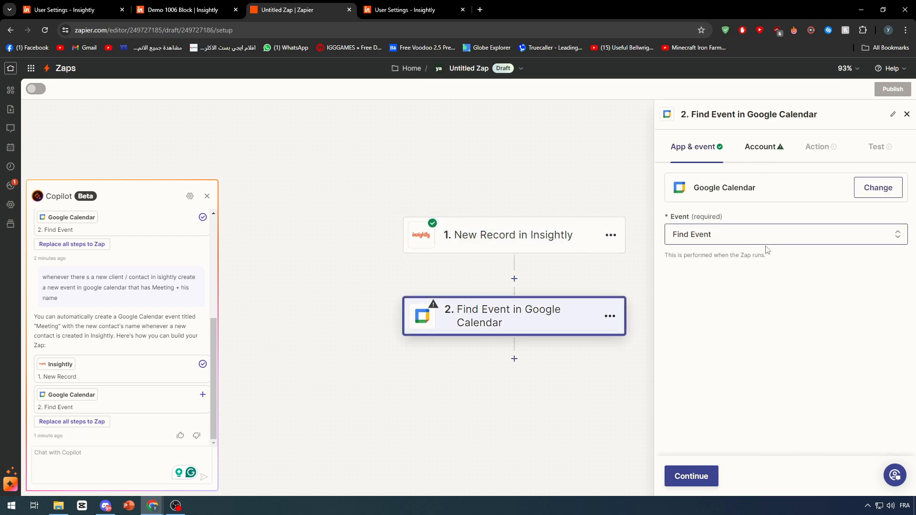
# - Change the Google Calendar action's event to Create Detailed Event and continue with the connected account
pyautogui.click(733, 241)
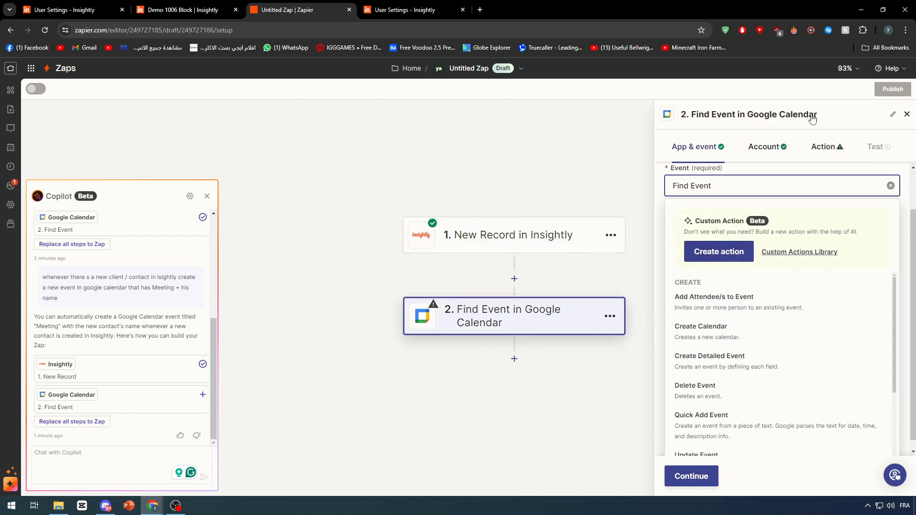
pyautogui.scroll(-3, 811, 355)
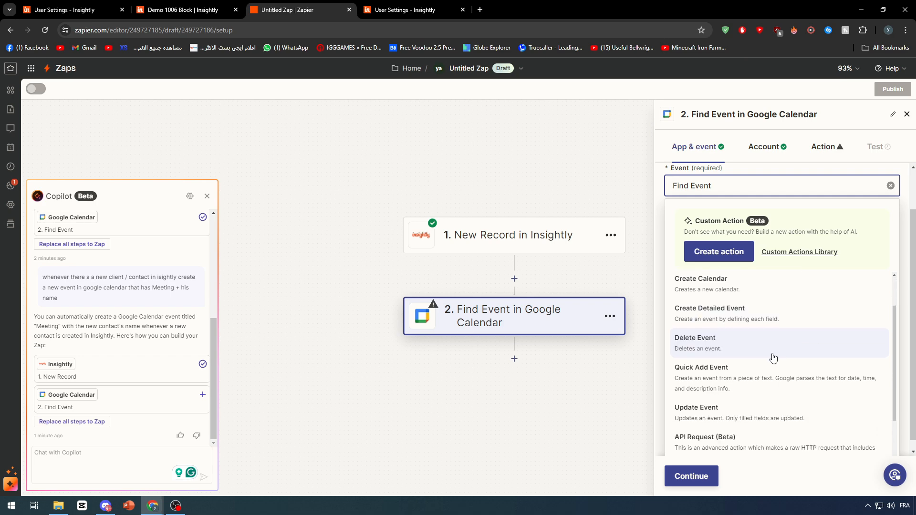
pyautogui.scroll(3, 753, 320)
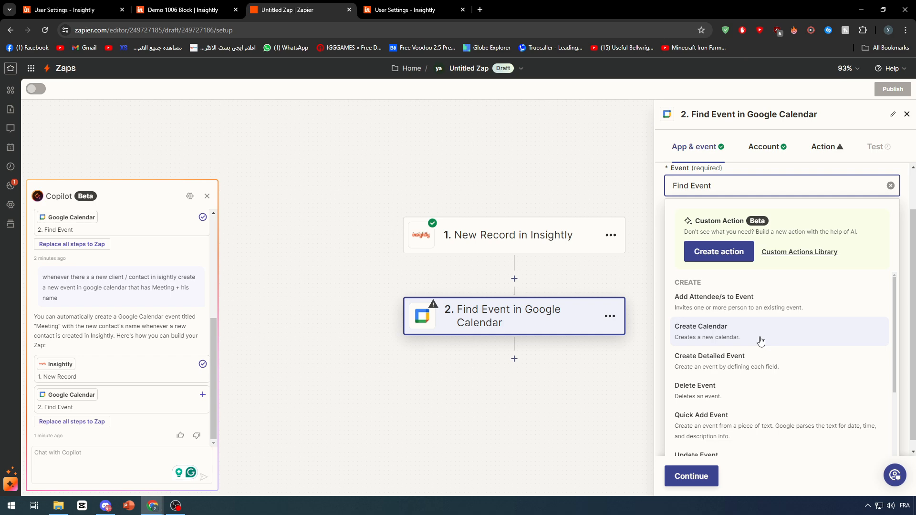
pyautogui.click(786, 372)
pyautogui.click(706, 486)
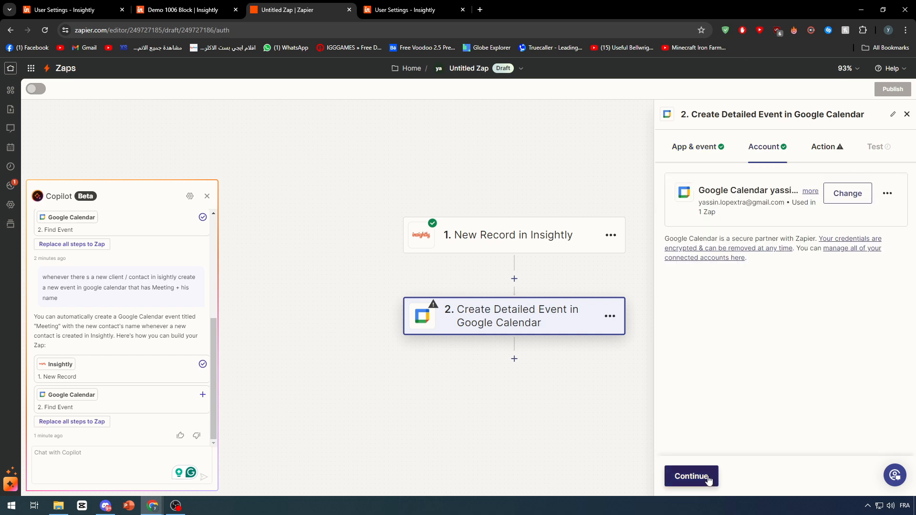
# - Browse the calendars available to the Create Detailed Event action and choose one for the new event
pyautogui.click(722, 220)
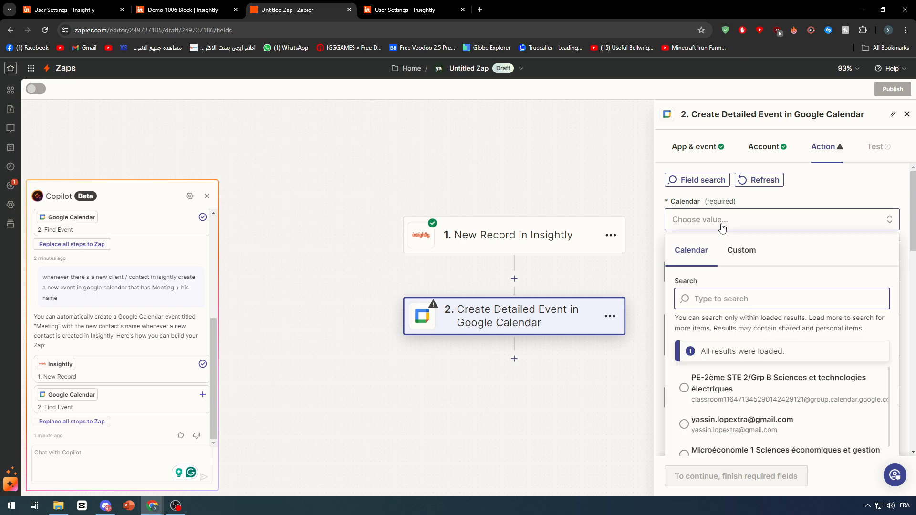
pyautogui.scroll(-2, 757, 426)
pyautogui.scroll(-5, 757, 424)
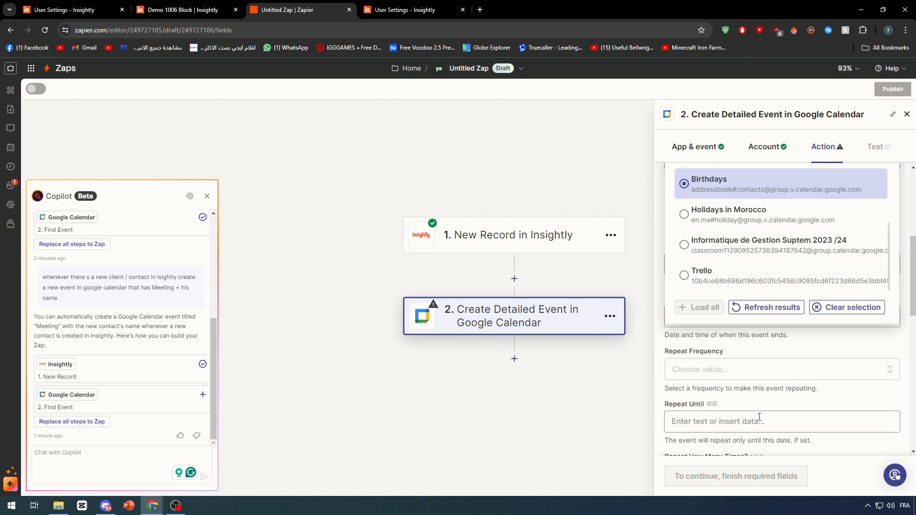
pyautogui.scroll(3, 722, 329)
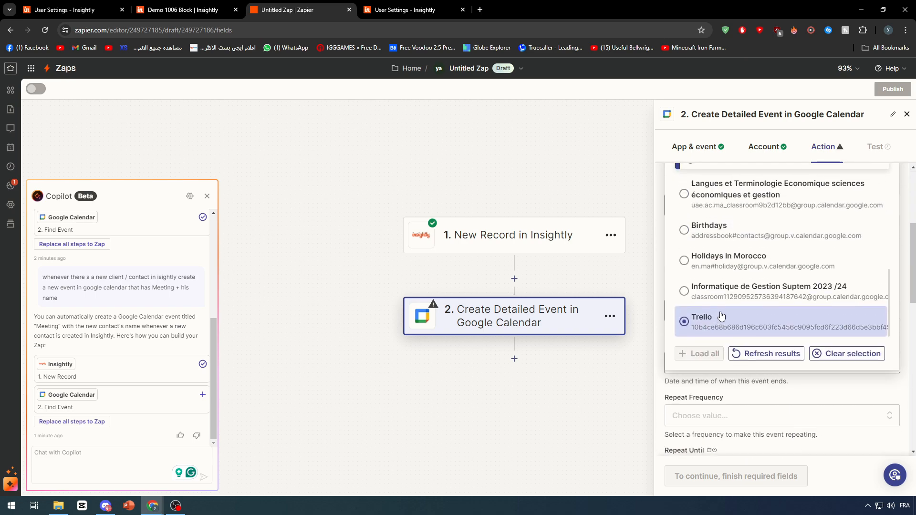
pyautogui.scroll(3, 725, 331)
pyautogui.scroll(5, 735, 329)
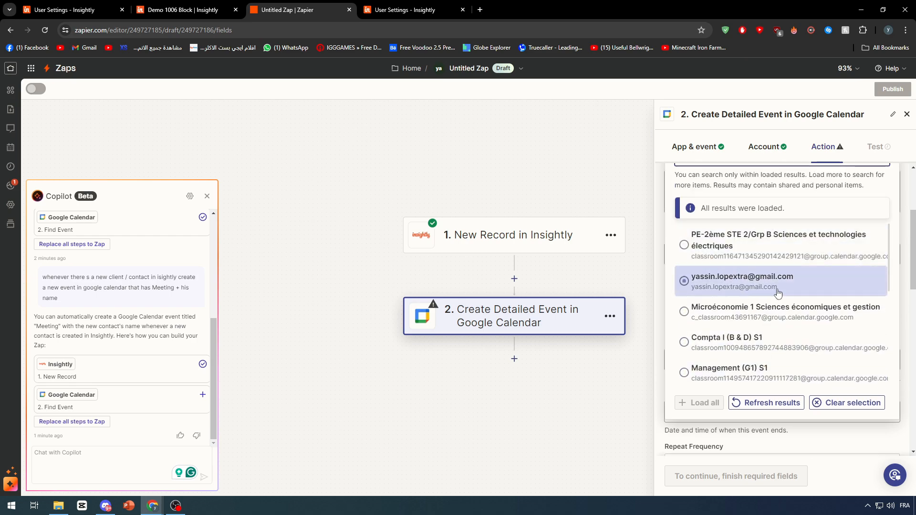
pyautogui.click(733, 247)
# - Look through the detailed event's fields, including description, location, start and end times, repetition, all-day, color and attendees
pyautogui.scroll(-4, 713, 282)
pyautogui.scroll(5, 711, 267)
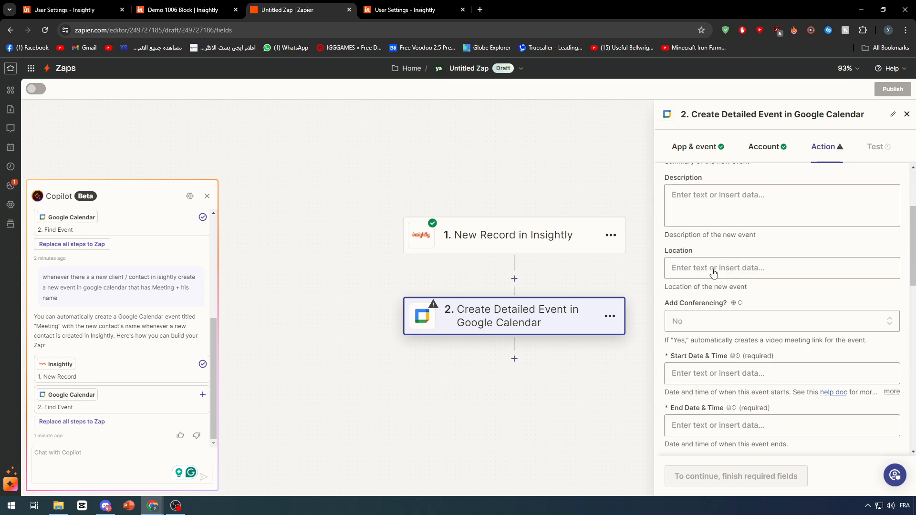
pyautogui.scroll(-5, 711, 264)
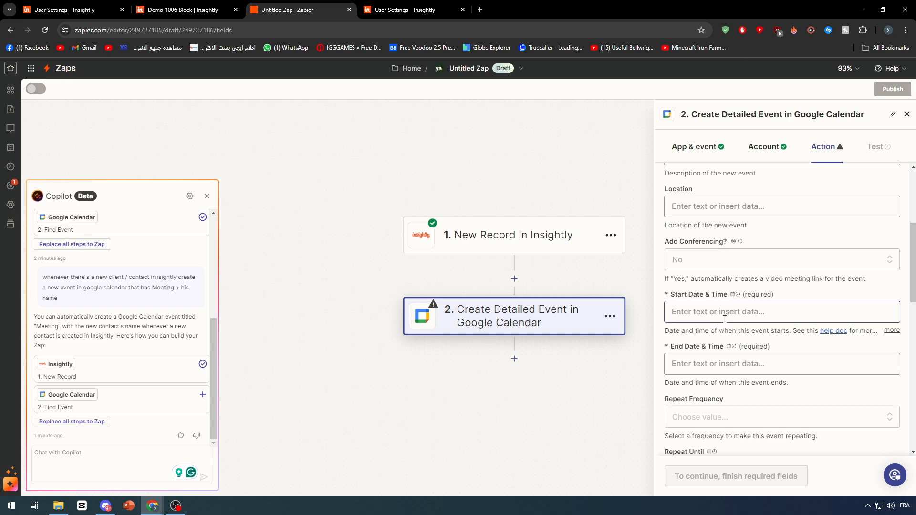
pyautogui.scroll(-10, 724, 327)
pyautogui.scroll(8, 724, 324)
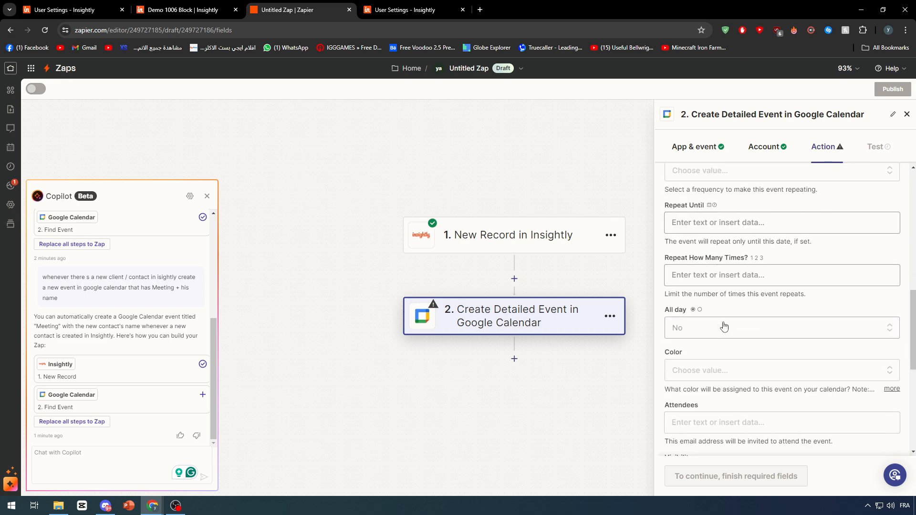
# - Map the event's Start Date & Time to the Insightly DATE CREATED UTC field and set its End Date & Time to "after 3 days"
pyautogui.click(711, 305)
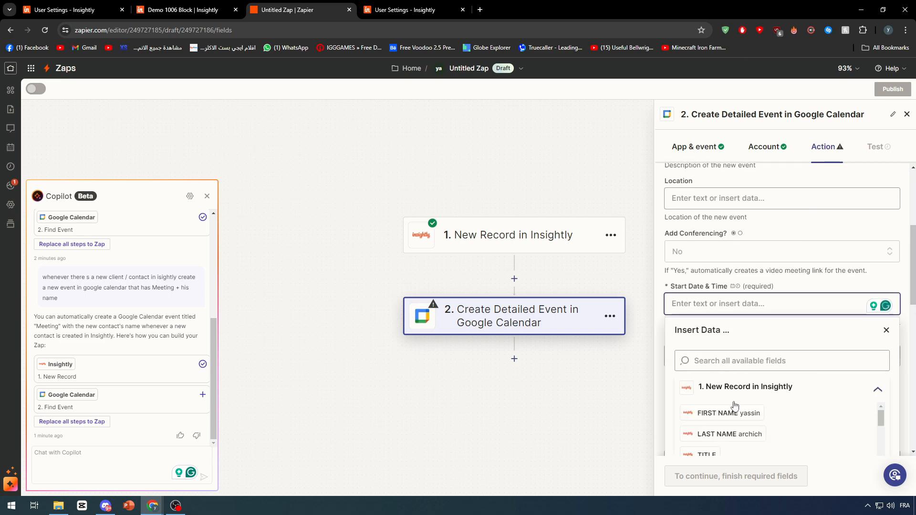
pyautogui.scroll(-3, 737, 410)
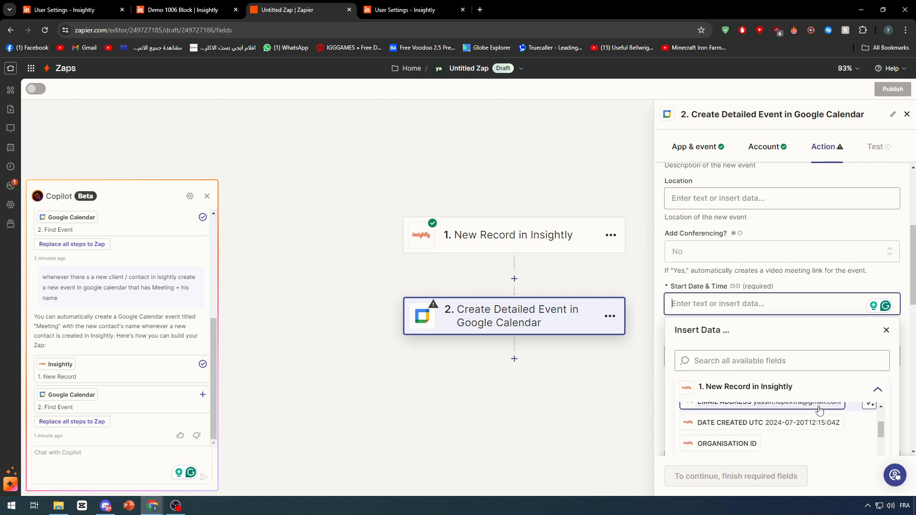
pyautogui.click(775, 422)
pyautogui.click(763, 356)
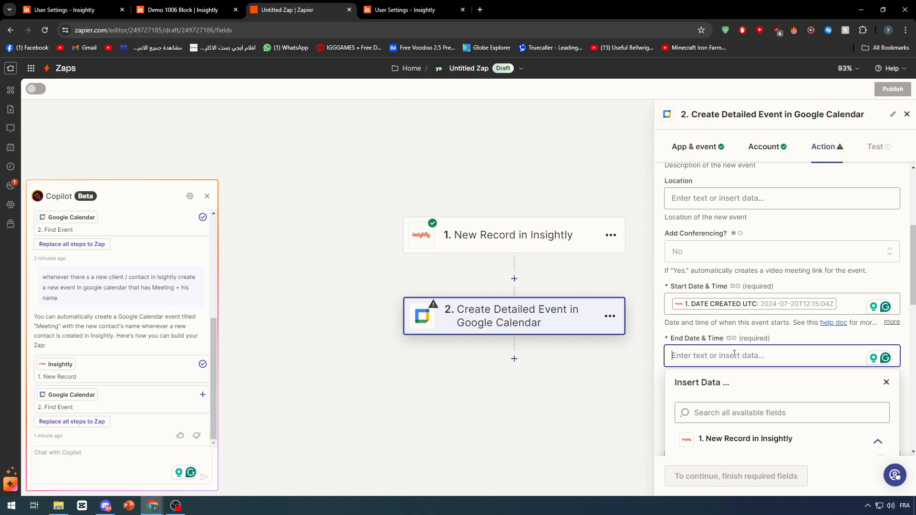
pyautogui.write('after 3 days')
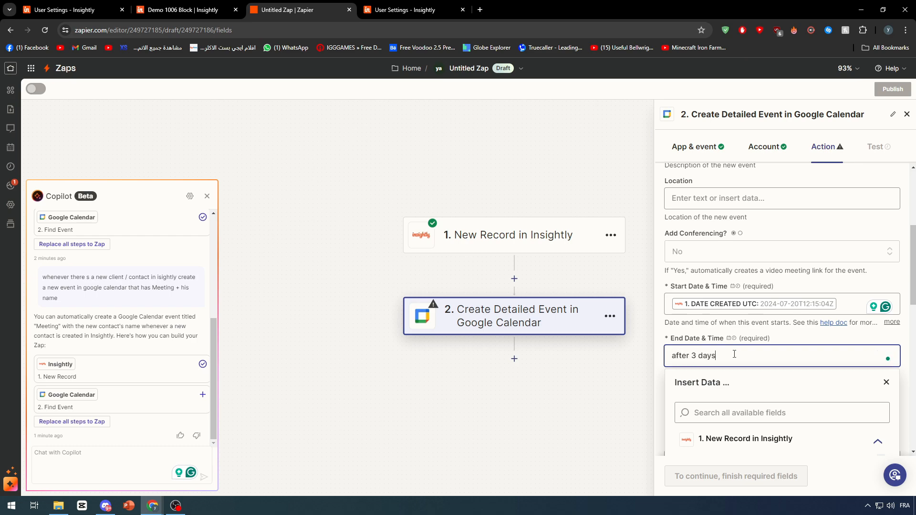
pyautogui.click(857, 337)
pyautogui.scroll(-10, 782, 405)
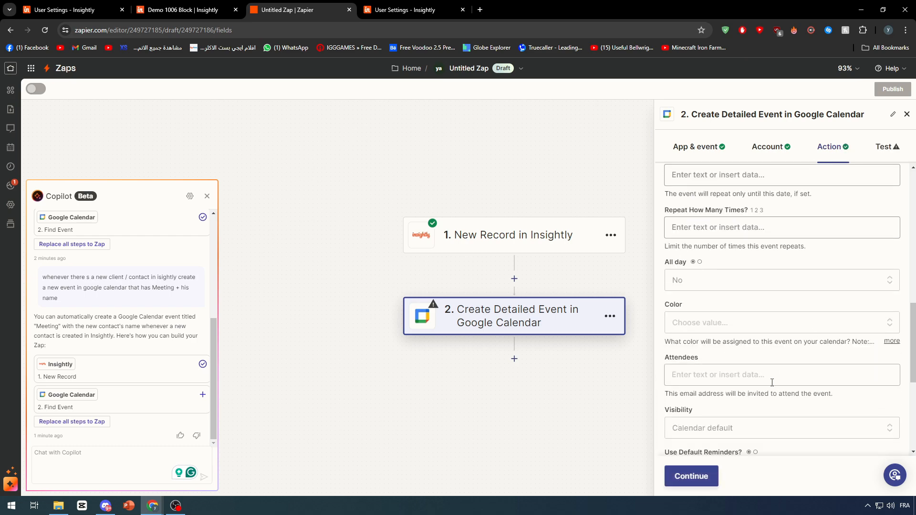
# - Test the Create Detailed Event step by sending a sample event to Google Calendar, and publish the Zap
pyautogui.click(682, 476)
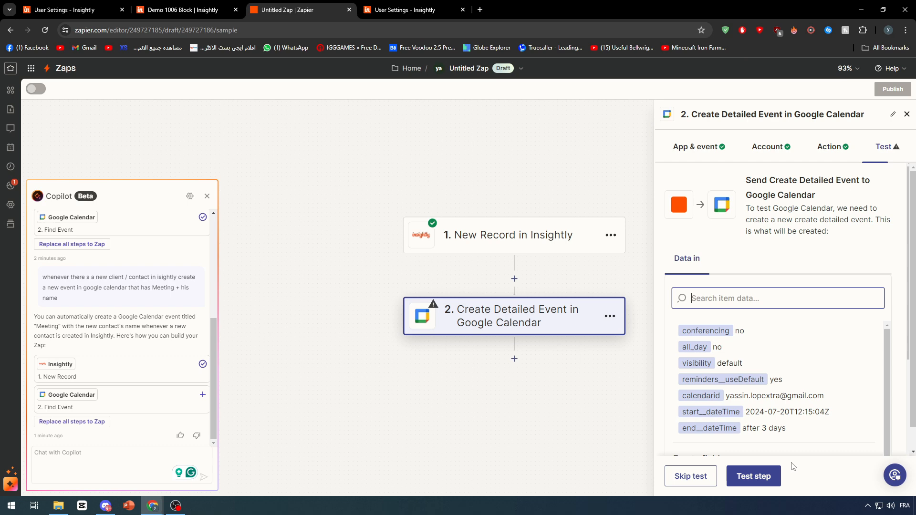
pyautogui.click(740, 483)
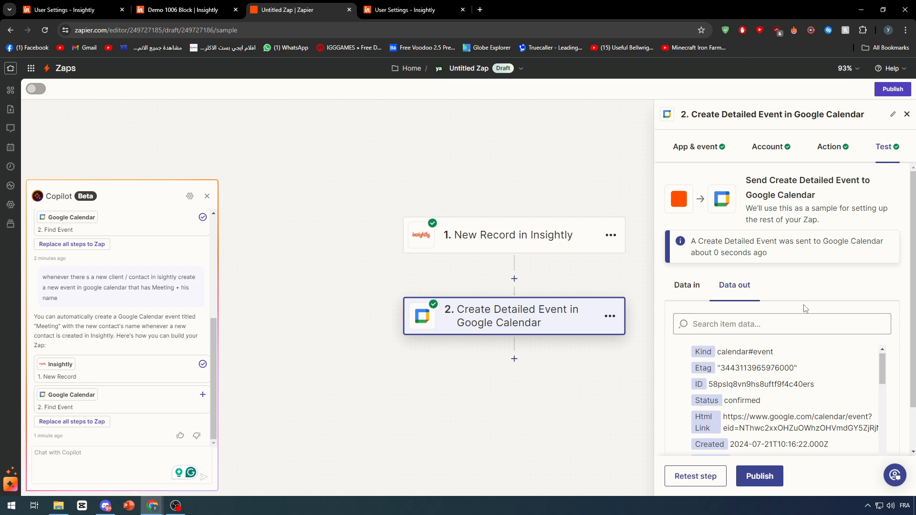
pyautogui.click(768, 481)
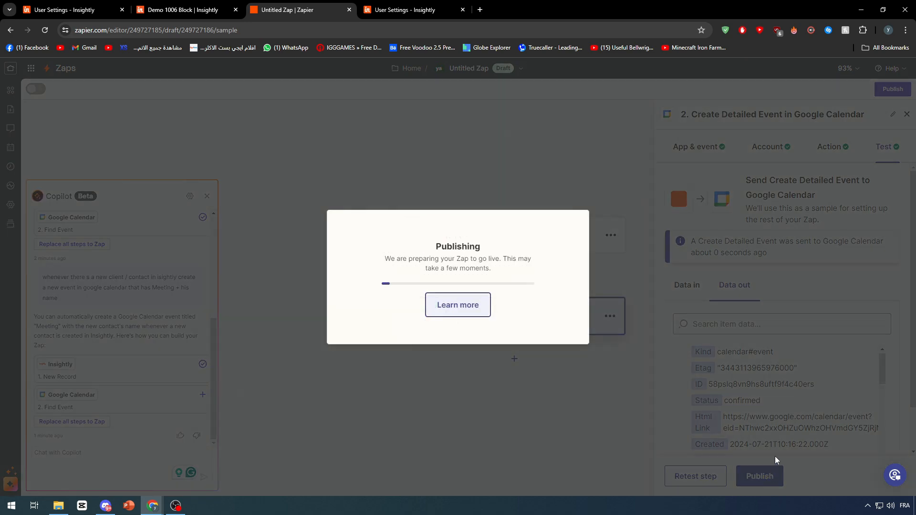